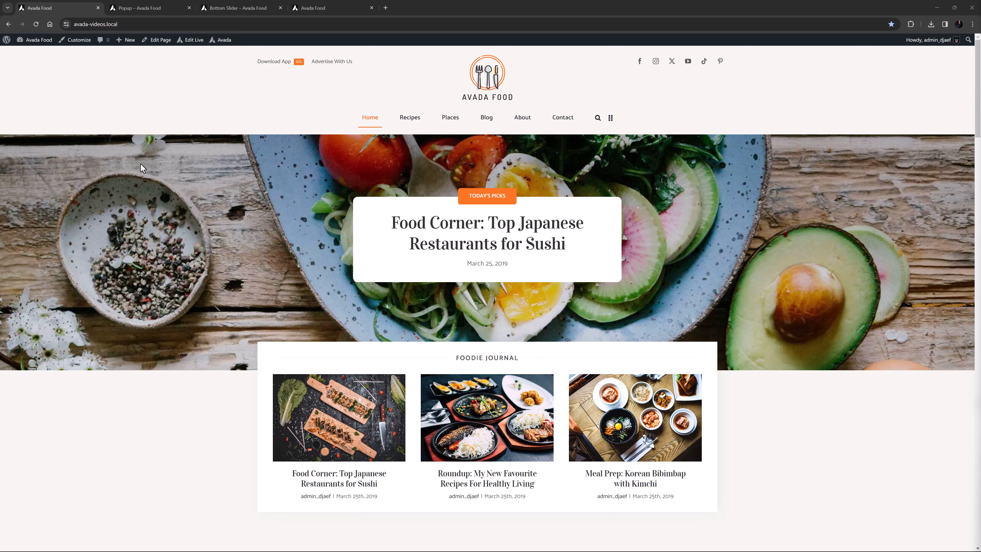
# Open the Popup off-canvas triggers and enable Time On Page with a 60 duration, plus the Exit Intent trigger.
pyautogui.click(138, 9)
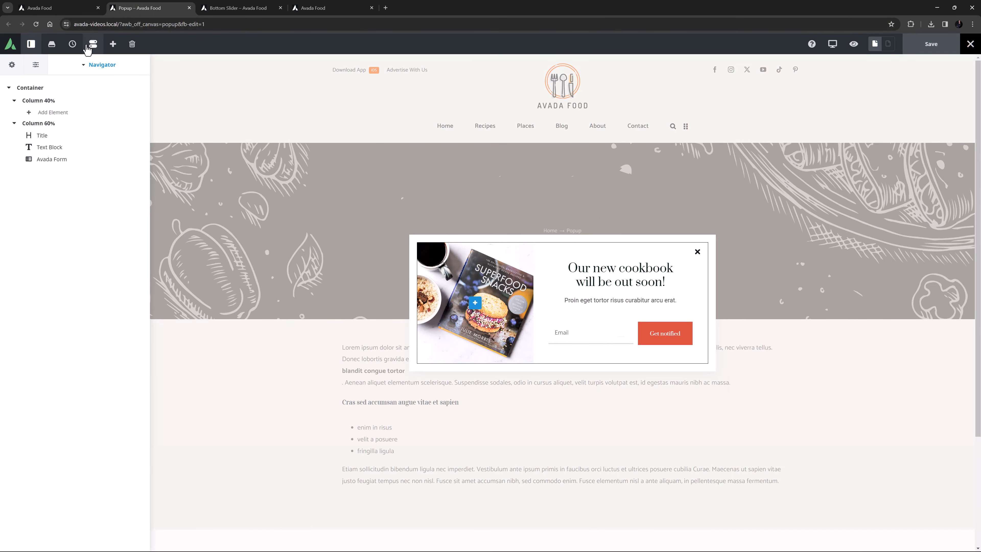
pyautogui.click(35, 65)
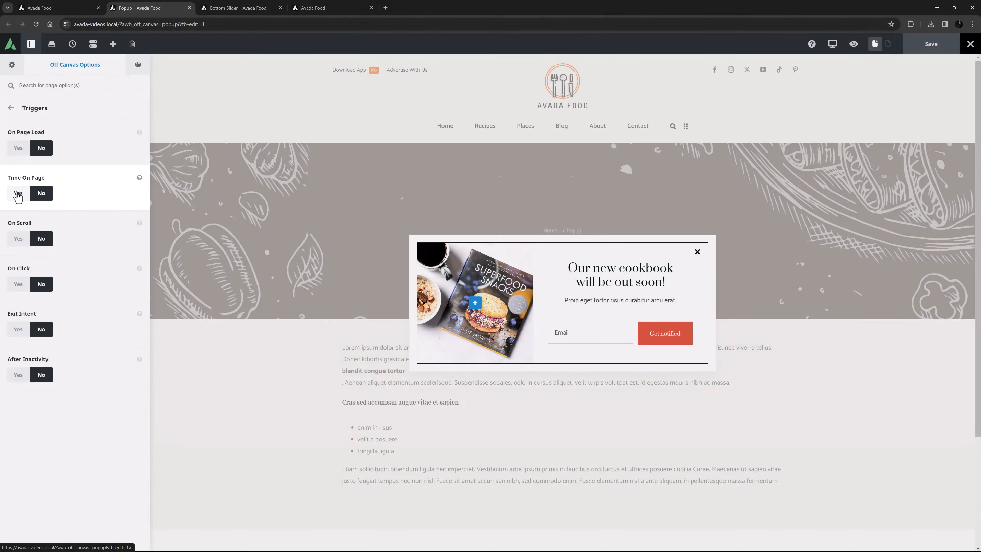
pyautogui.click(18, 193)
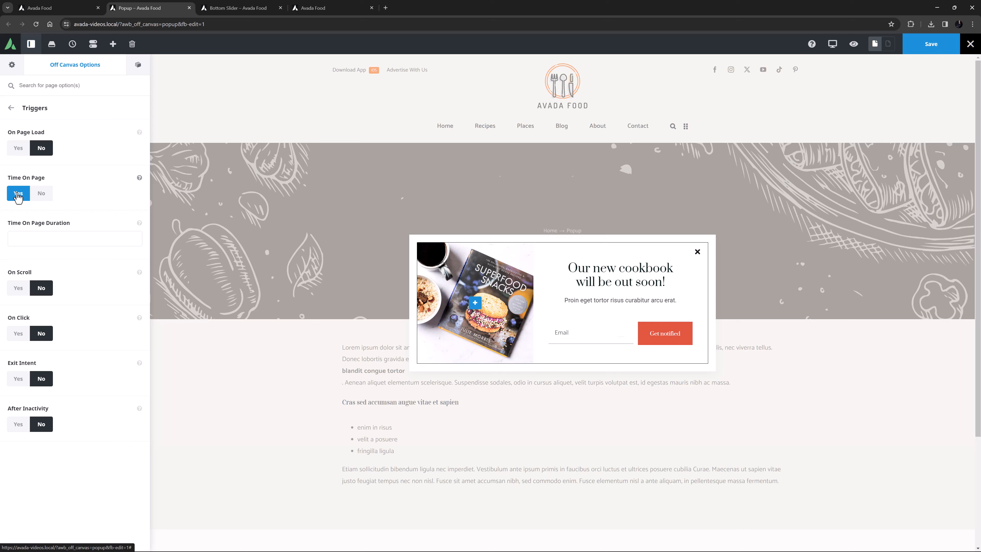
pyautogui.click(33, 237)
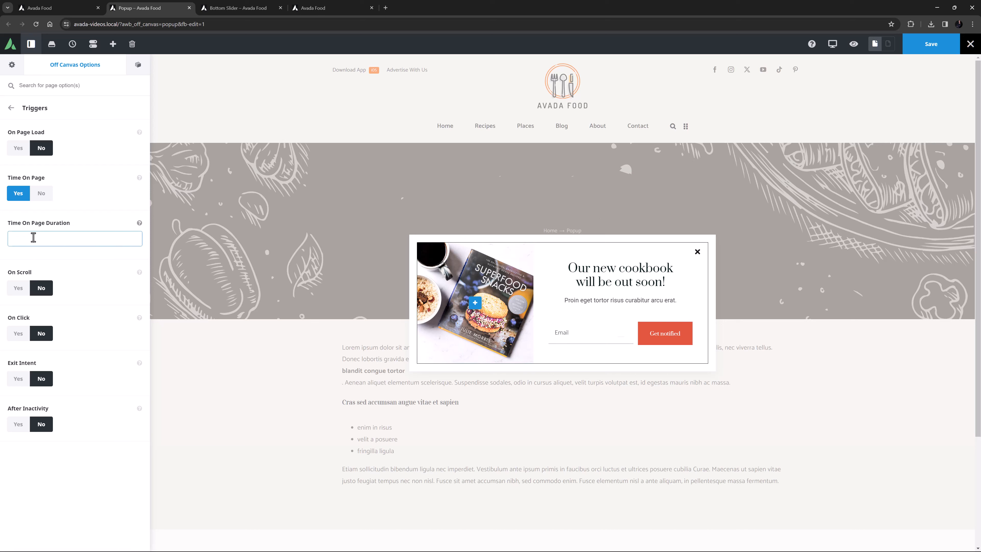
pyautogui.write('60')
pyautogui.click(16, 379)
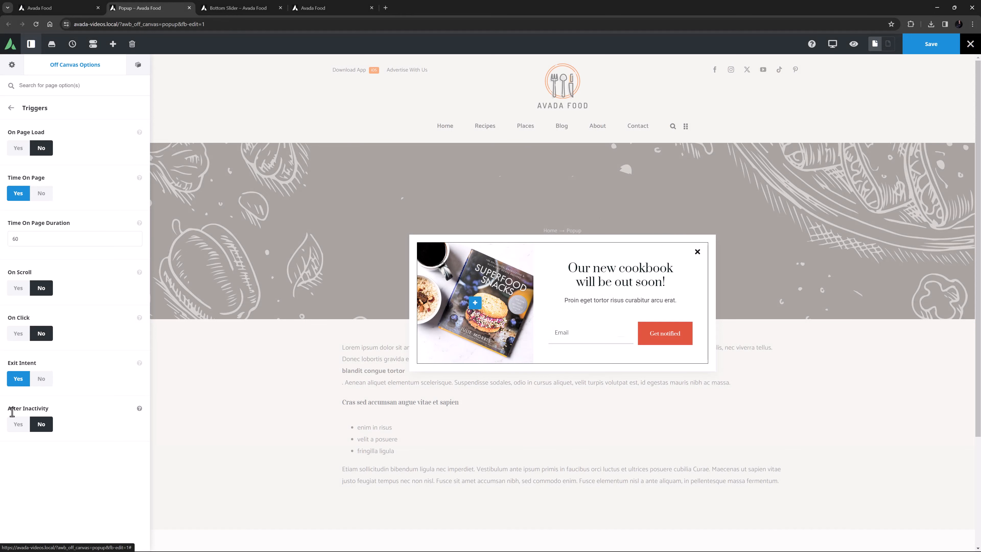
# Enable the After Inactivity trigger with an inactivity duration of 30.
pyautogui.click(19, 427)
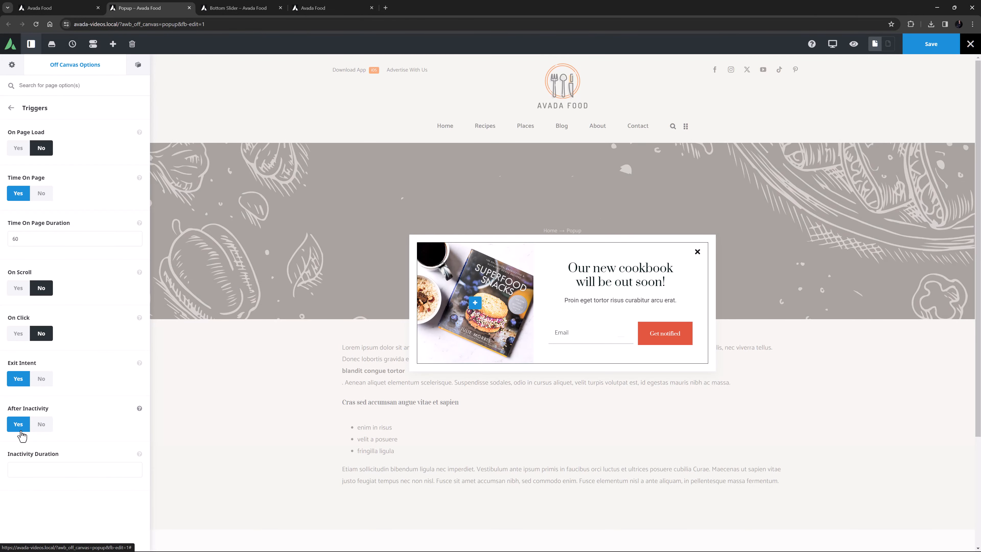
pyautogui.click(37, 466)
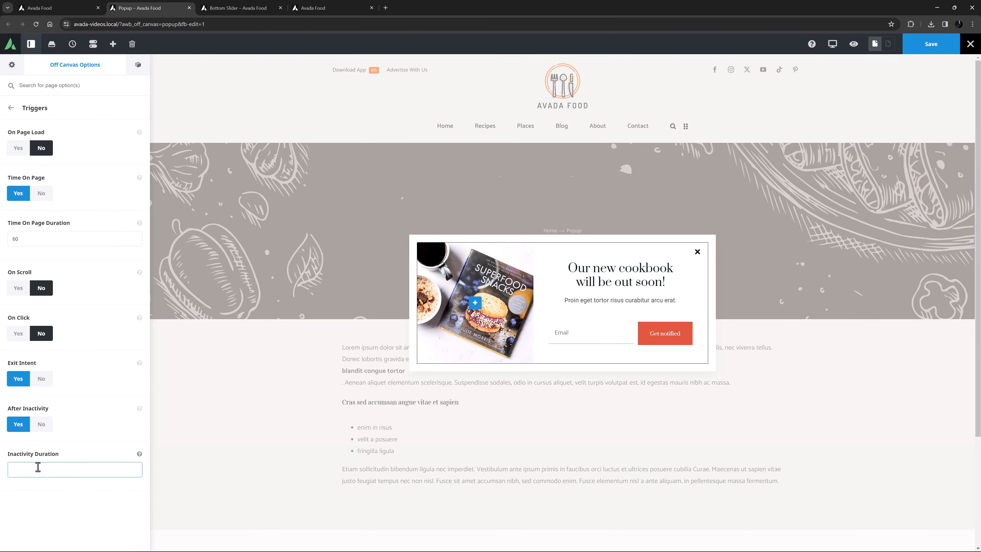
pyautogui.write('30')
pyautogui.click(56, 445)
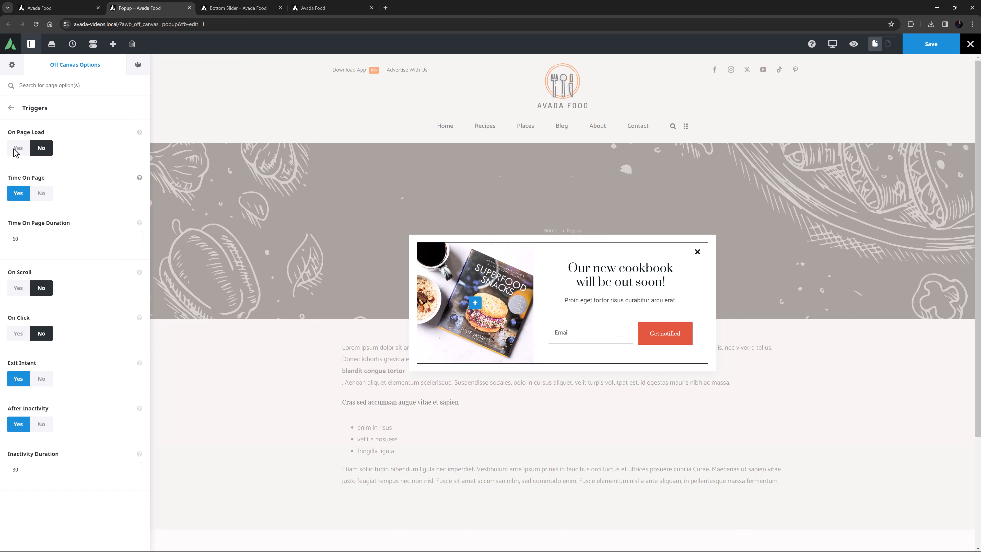
# Review the popup's Rules and Conditions option groups.
pyautogui.click(10, 108)
pyautogui.click(26, 281)
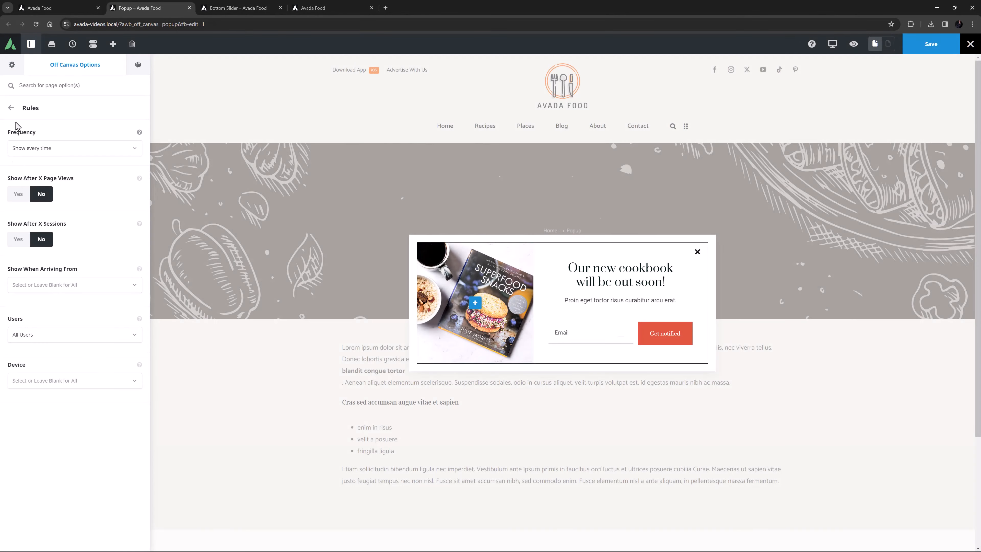
pyautogui.click(11, 107)
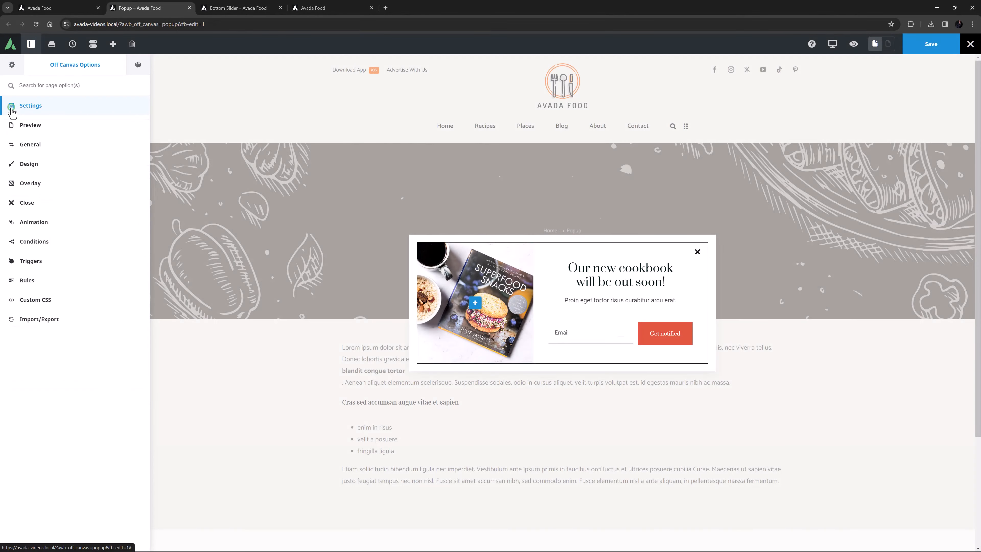
pyautogui.click(29, 240)
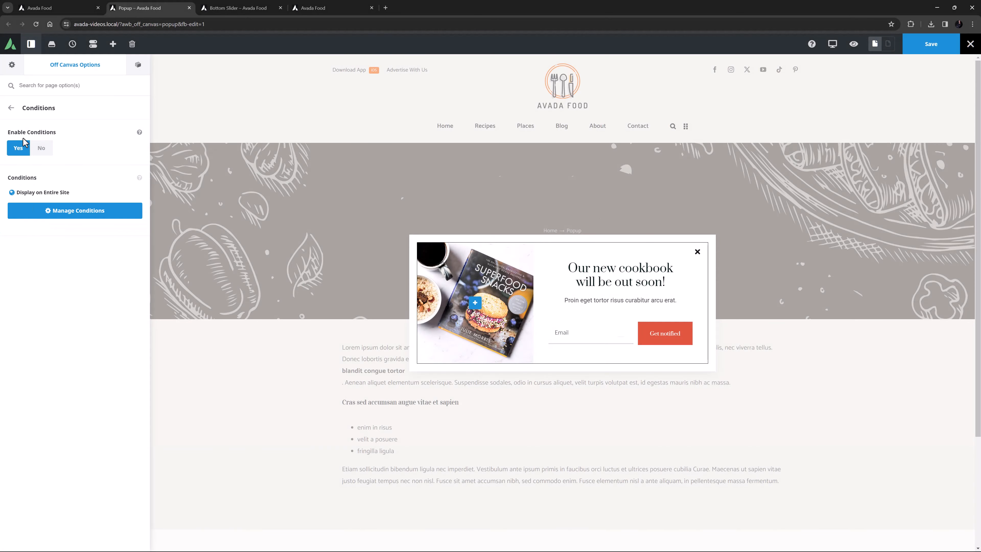
pyautogui.click(12, 109)
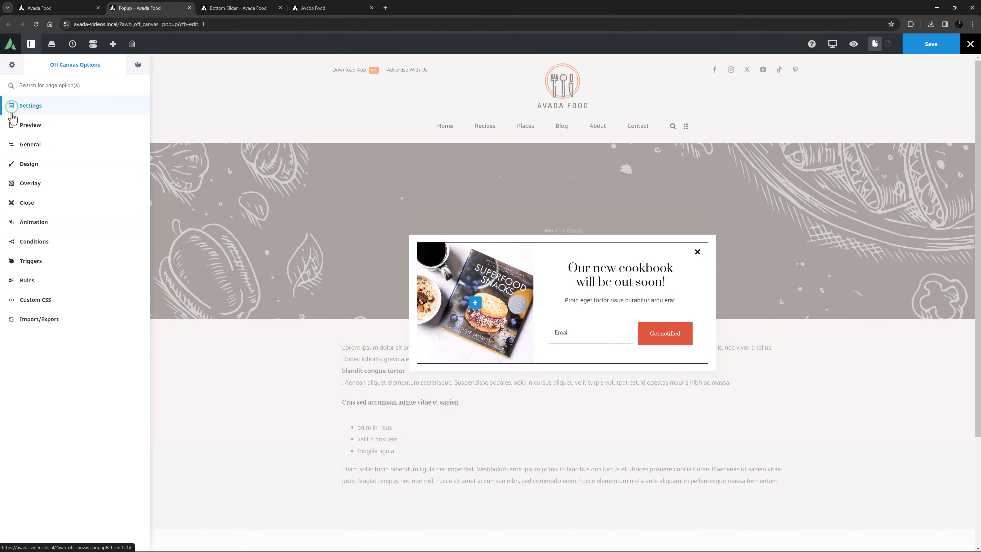
# Disable the After Inactivity trigger and save the popup.
pyautogui.click(28, 257)
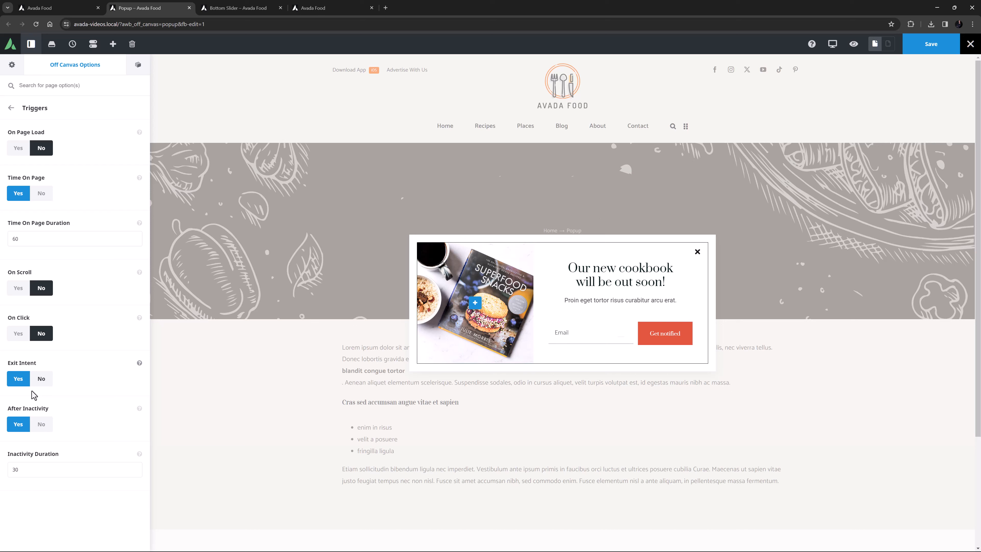
pyautogui.click(40, 424)
pyautogui.click(947, 47)
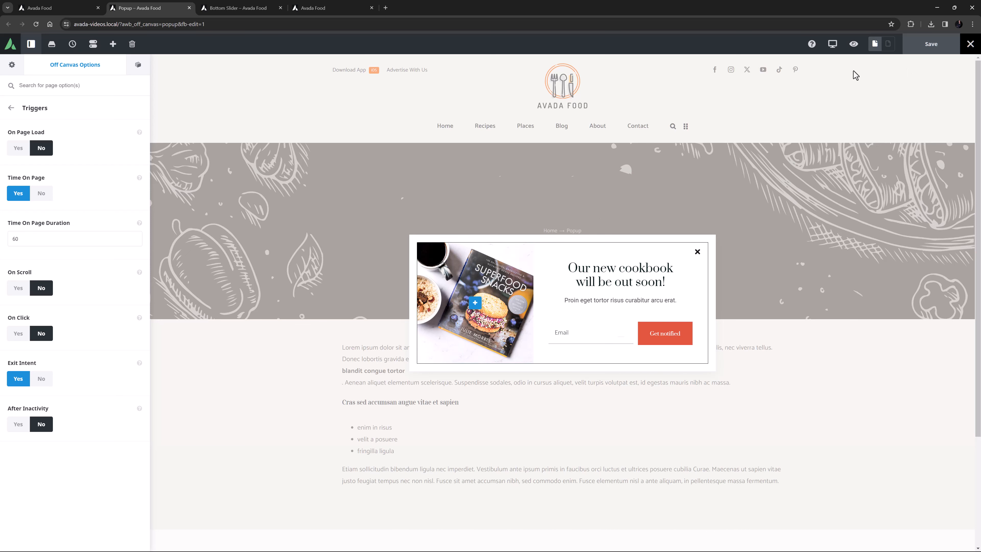
# In the Bottom Slider off-canvas, enable the On Scroll trigger, scrolling Down to the element #triggerhere.
pyautogui.click(238, 15)
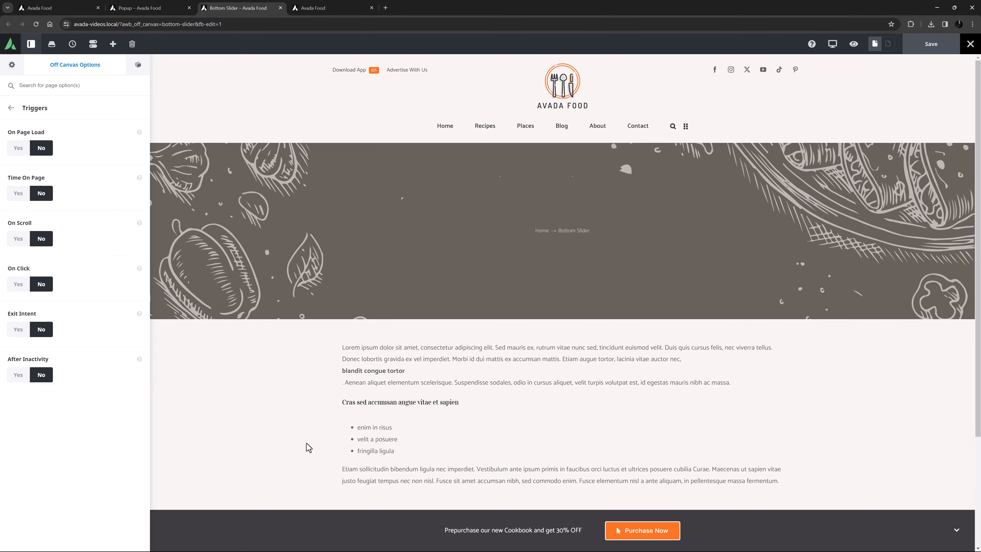
pyautogui.click(17, 240)
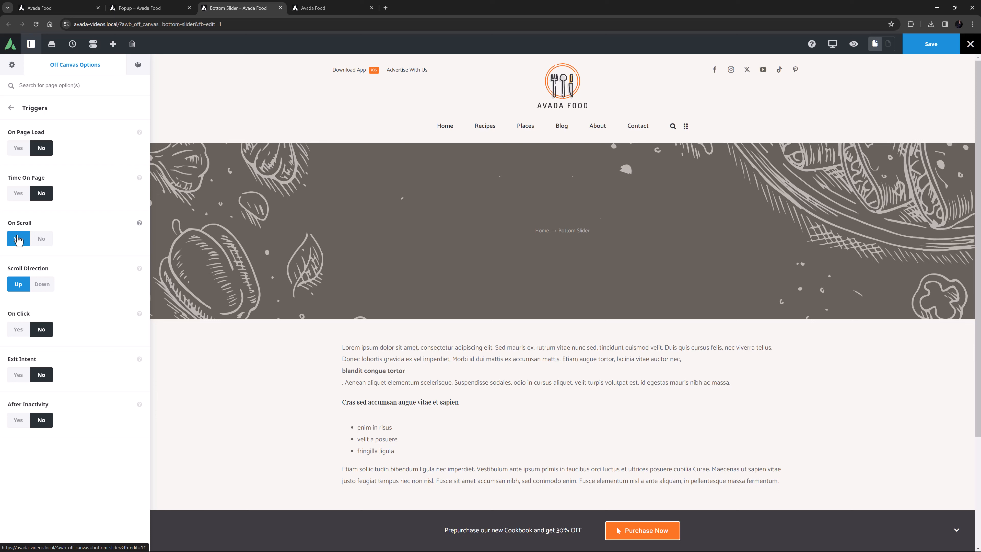
pyautogui.click(42, 285)
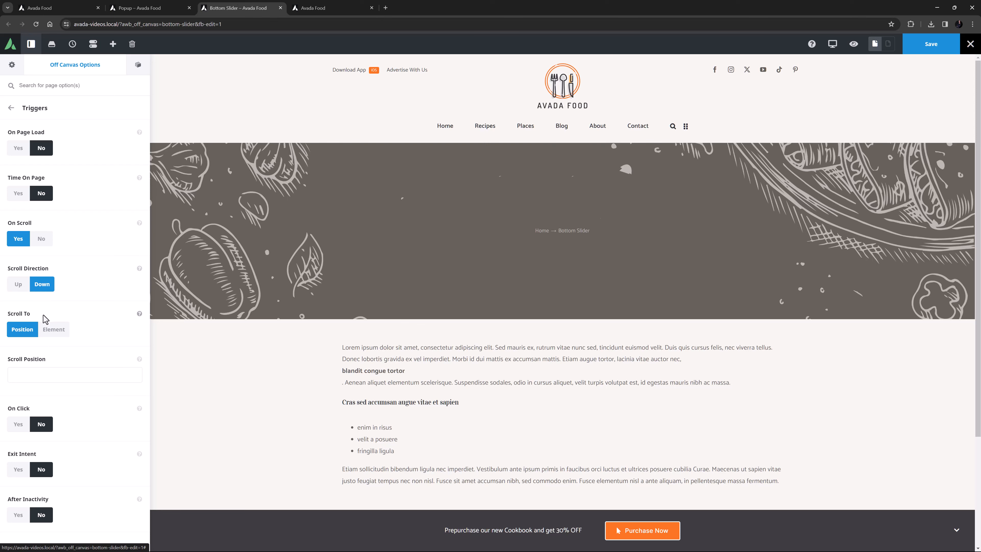
pyautogui.click(54, 330)
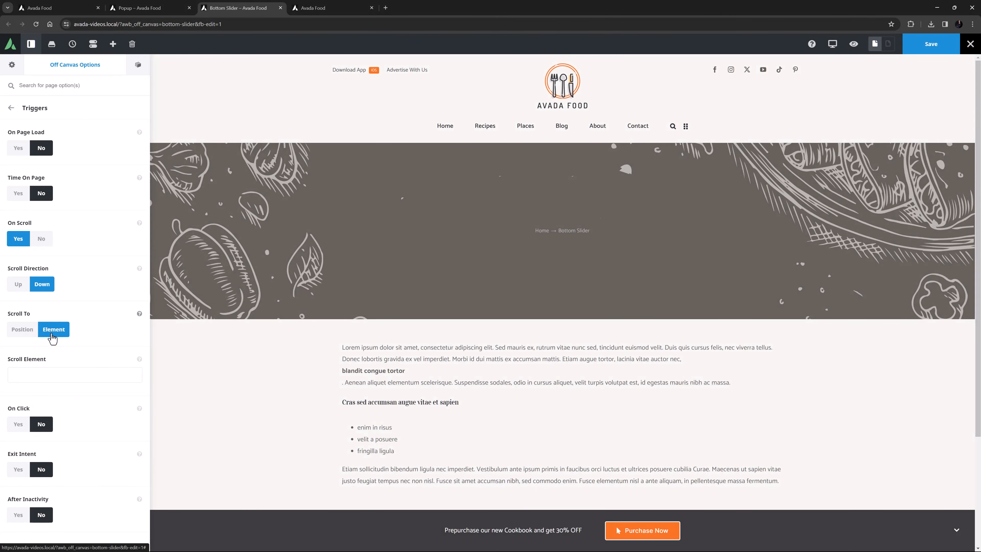
pyautogui.click(35, 376)
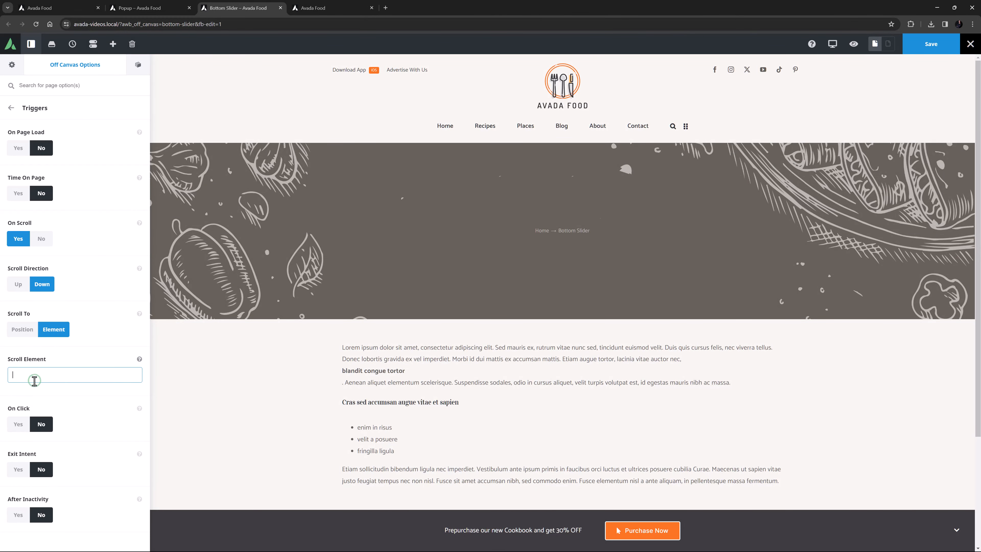
pyautogui.write('#triggerhere')
pyautogui.click(42, 392)
# Set the CSS ID of the home page's Subscription Section (Full Width) container to triggerhere.
pyautogui.click(316, 8)
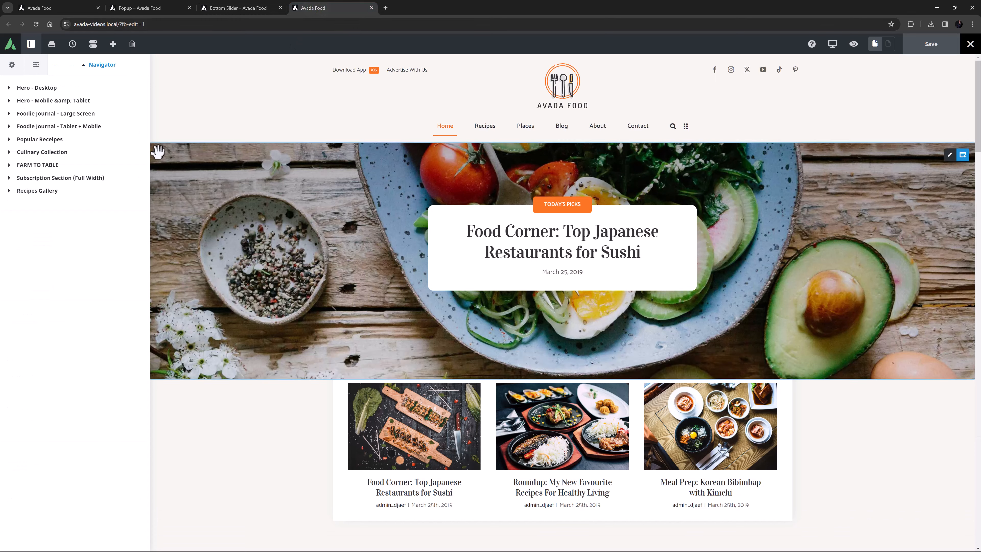
pyautogui.click(56, 181)
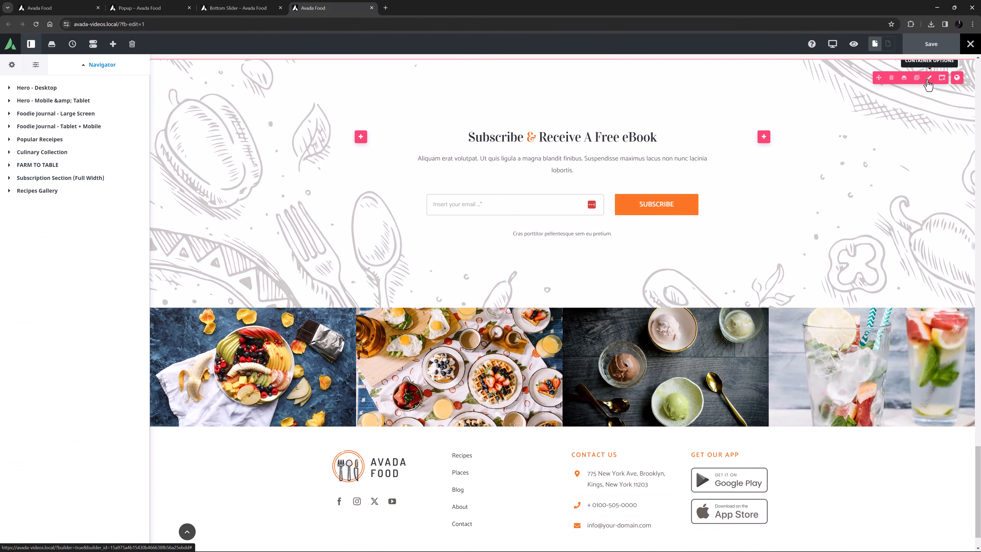
pyautogui.click(929, 78)
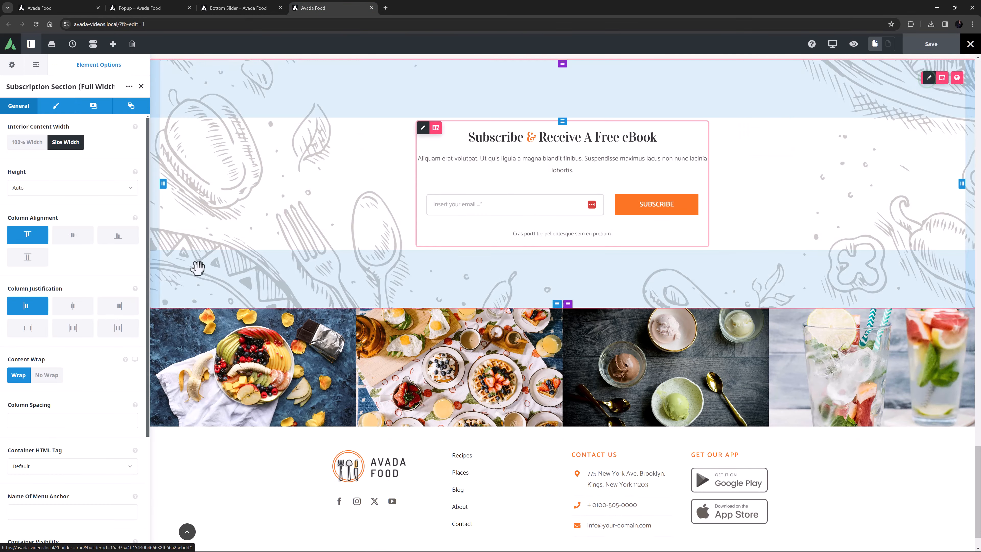
pyautogui.scroll(-4, 51, 387)
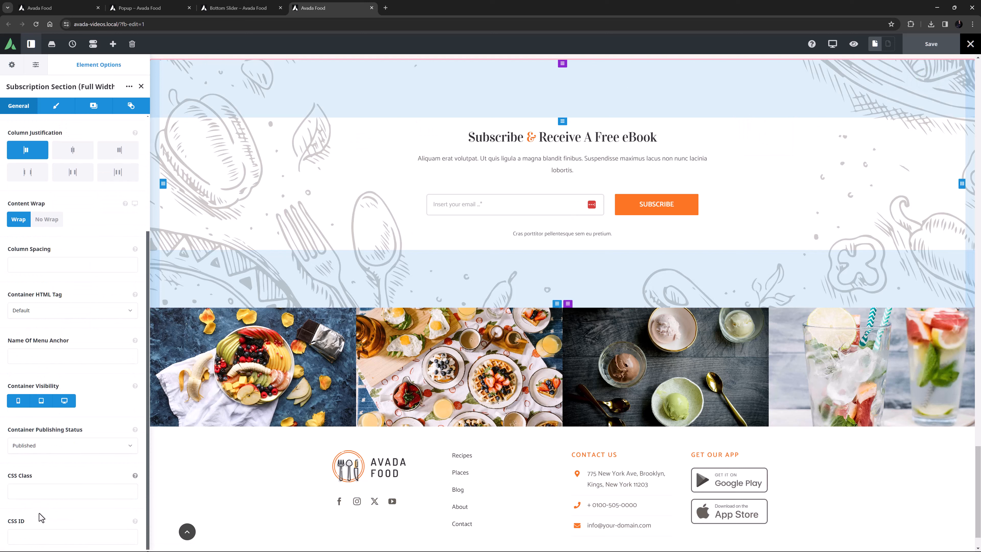
pyautogui.click(18, 533)
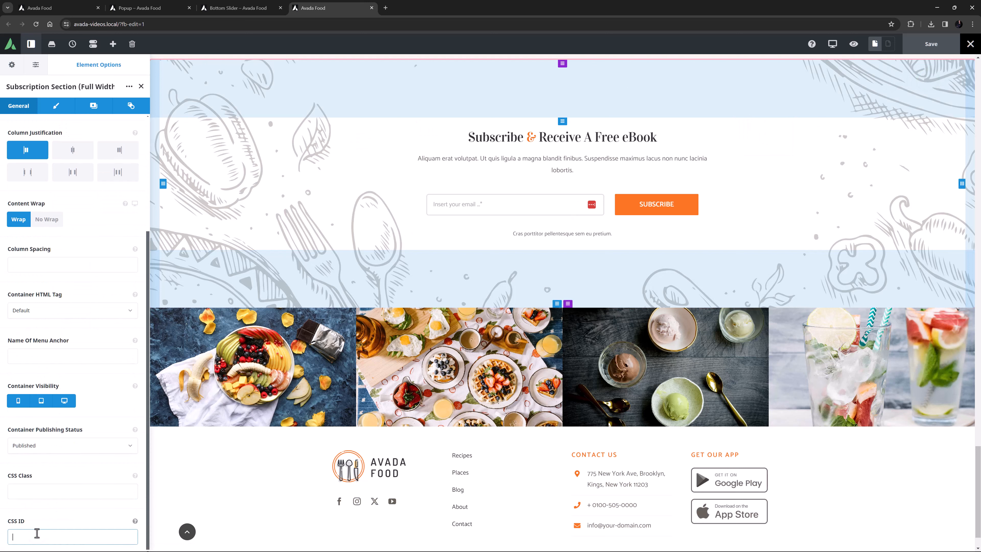
pyautogui.write('triggerhere')
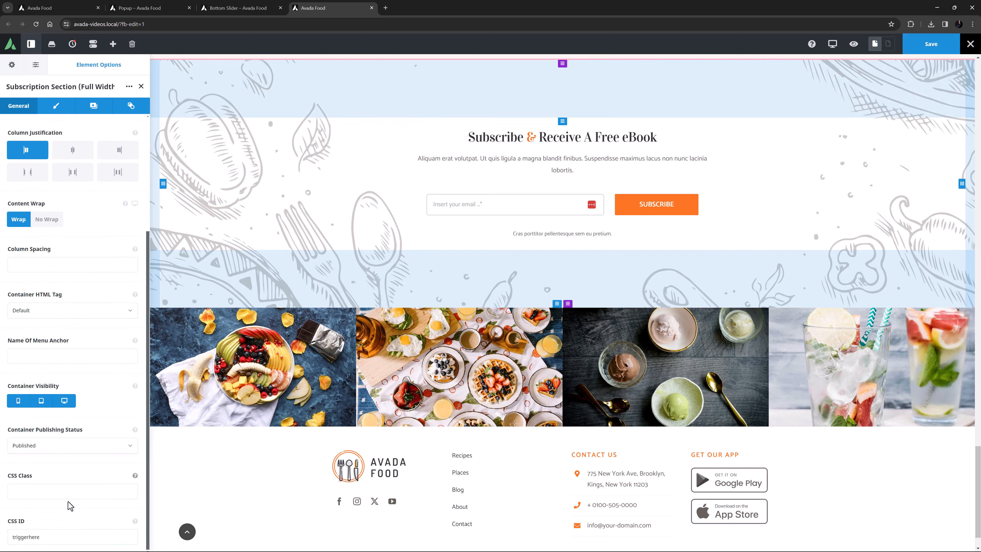
# Save the Bottom Slider off-canvas changes.
pyautogui.click(238, 7)
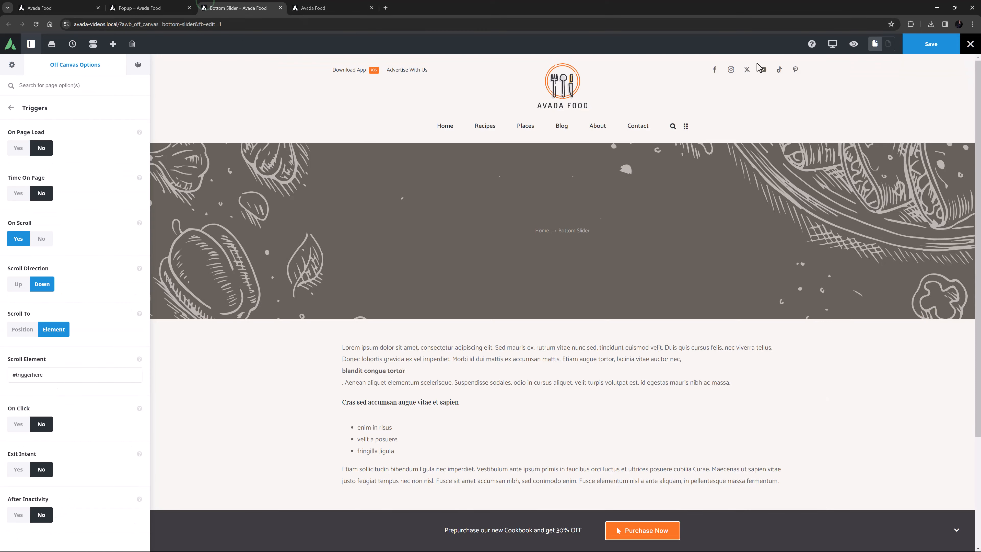
pyautogui.click(930, 47)
# Save the home page, exit the builder and scroll down the live page to test the triggers.
pyautogui.click(317, 8)
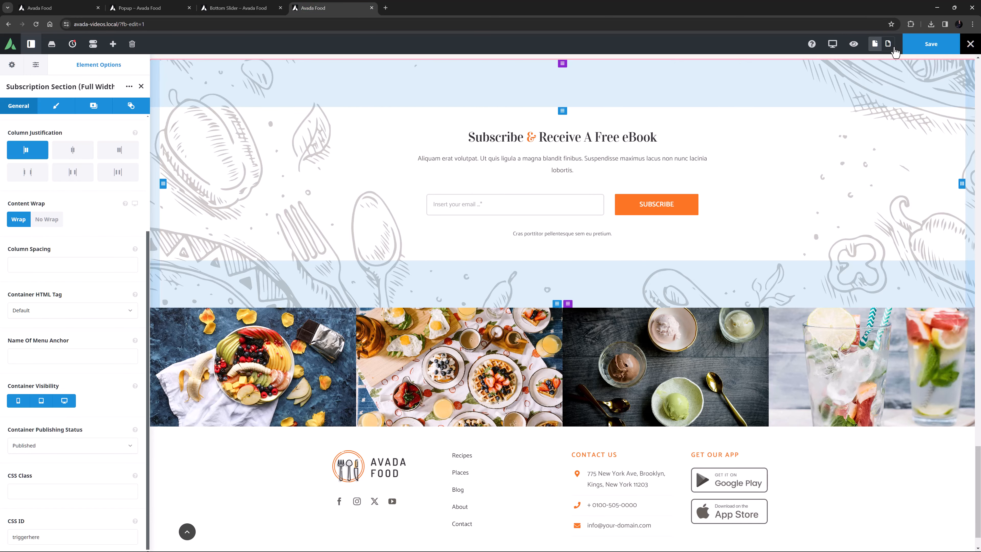
pyautogui.click(929, 50)
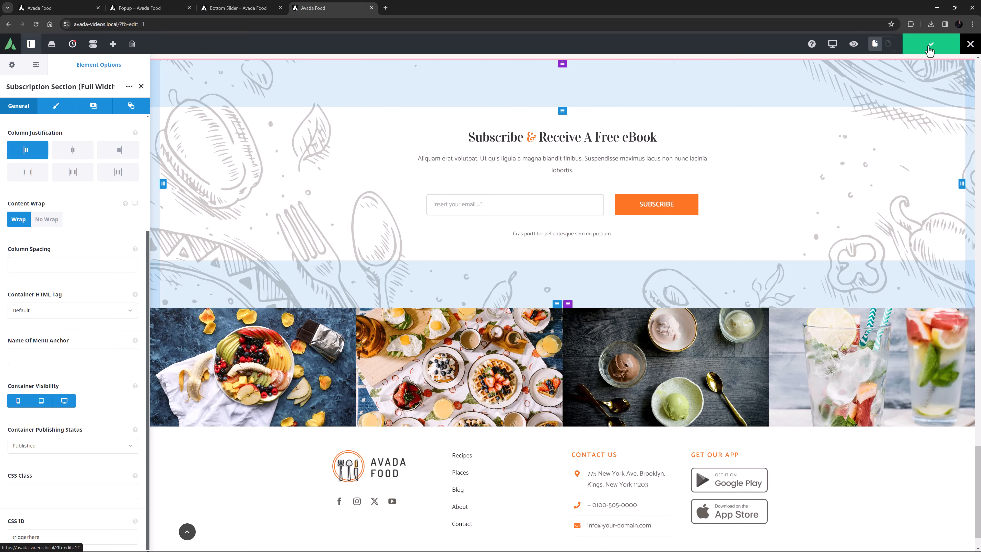
pyautogui.click(951, 59)
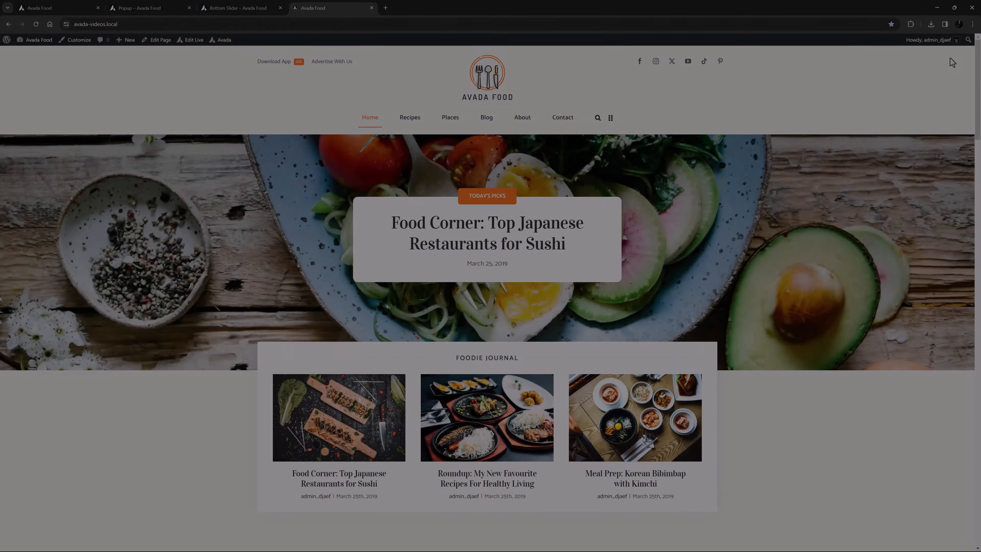
pyautogui.scroll(-10, 920, 192)
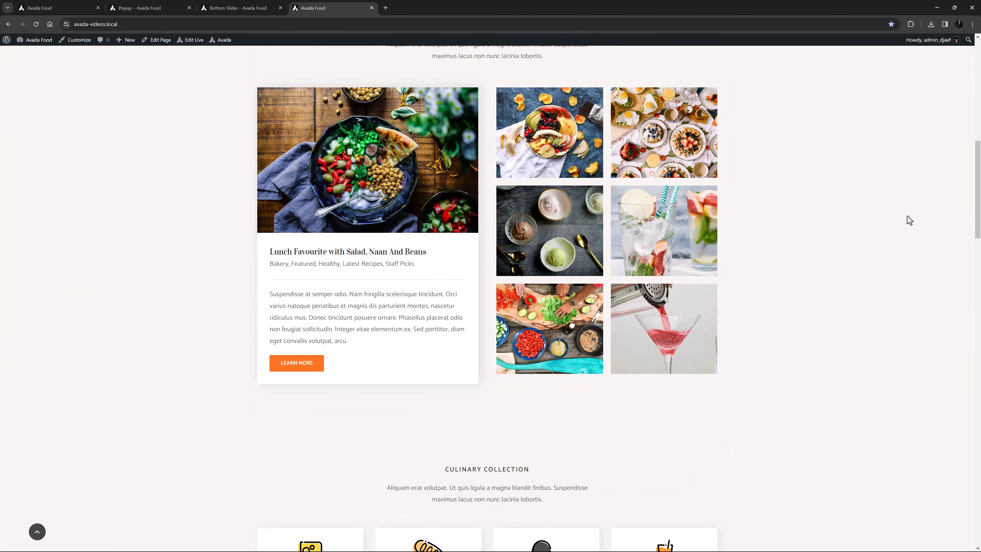
pyautogui.scroll(-20, 907, 216)
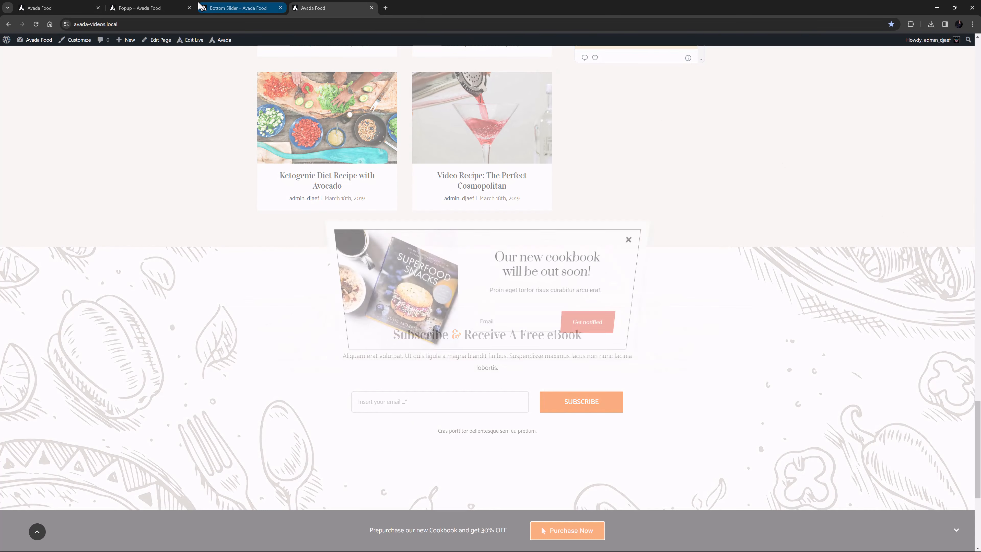
# In the Bottom Slider triggers, disable On Scroll and enable the On Click trigger.
pyautogui.click(235, 8)
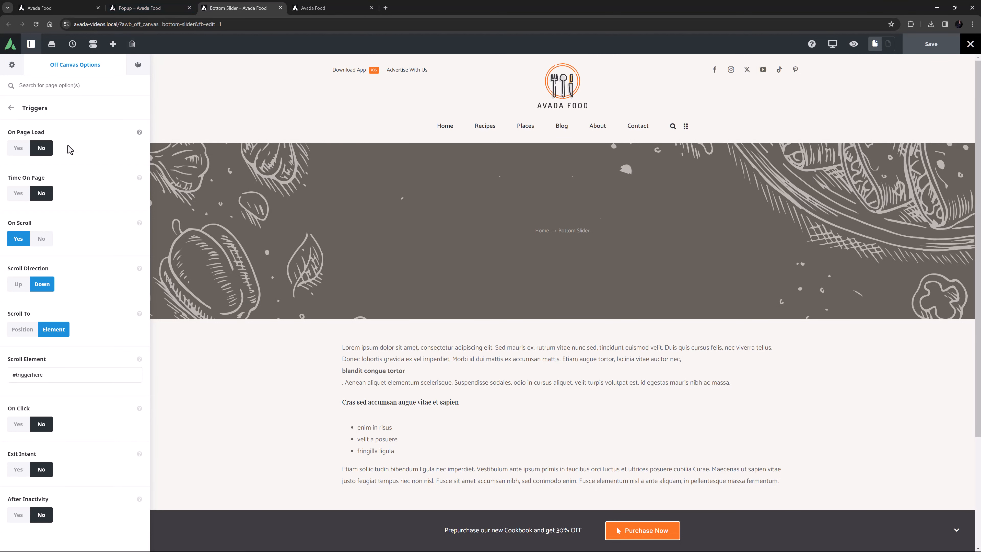
pyautogui.click(39, 239)
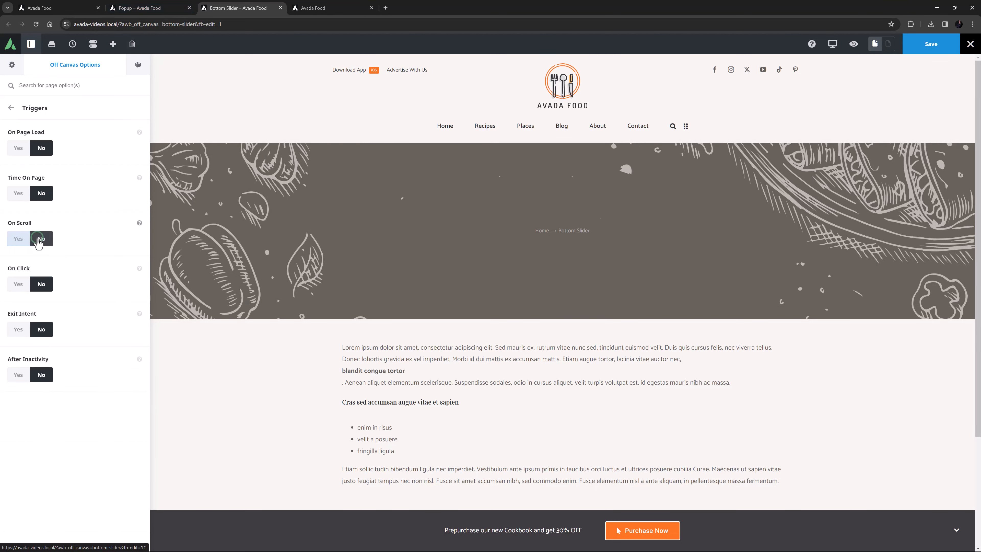
pyautogui.click(19, 284)
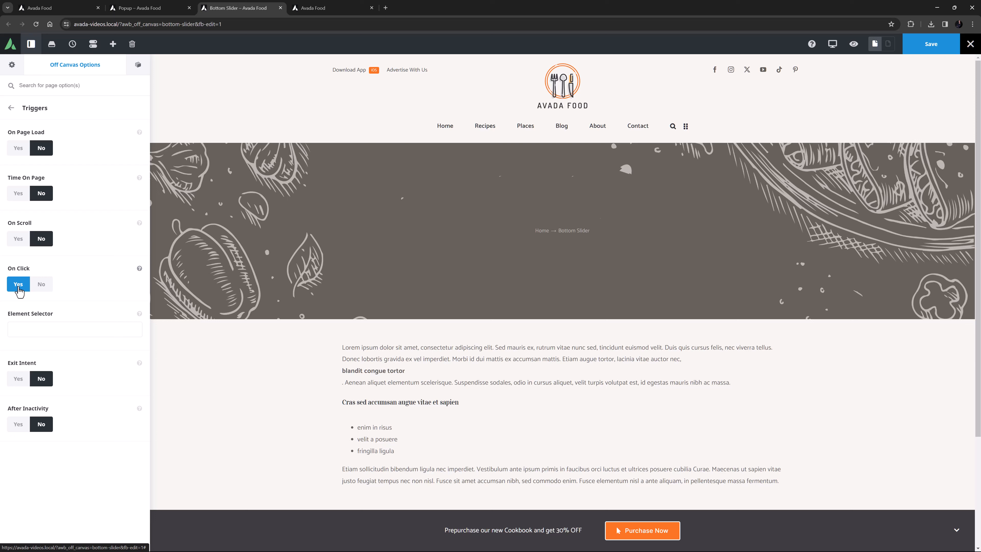
pyautogui.click(43, 8)
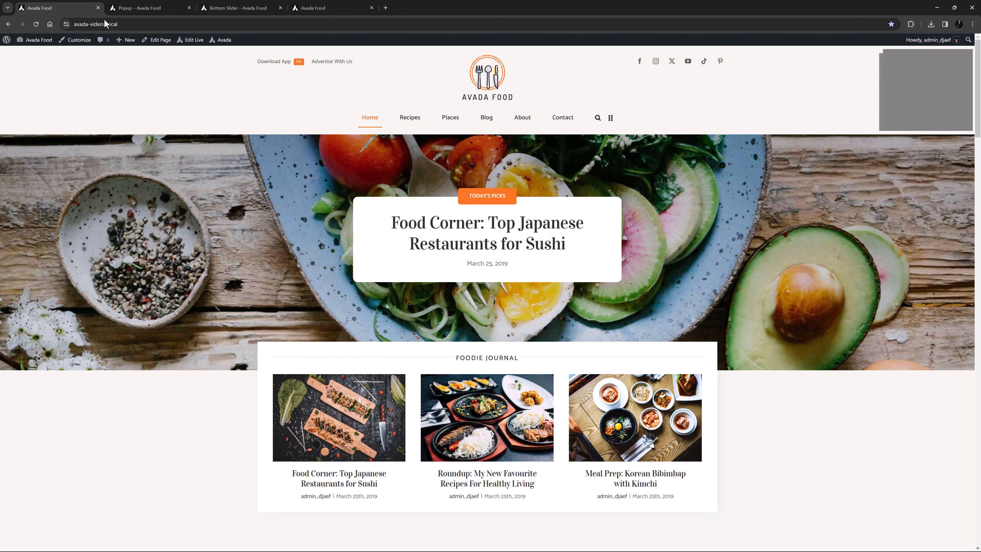
# Test the Advertise With Us popup on the live page by going through the survey to its submission and closing it.
pyautogui.click(316, 67)
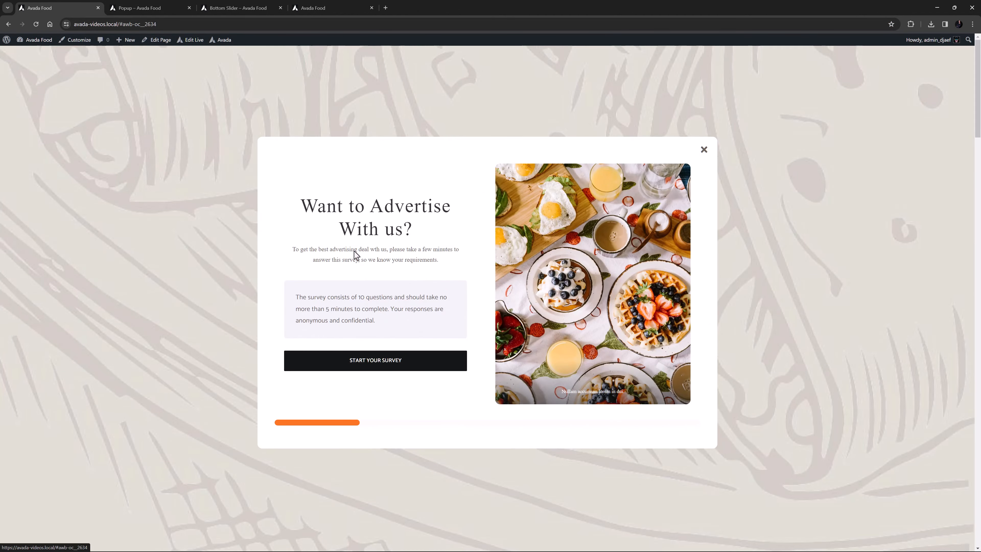
pyautogui.click(366, 367)
pyautogui.click(387, 381)
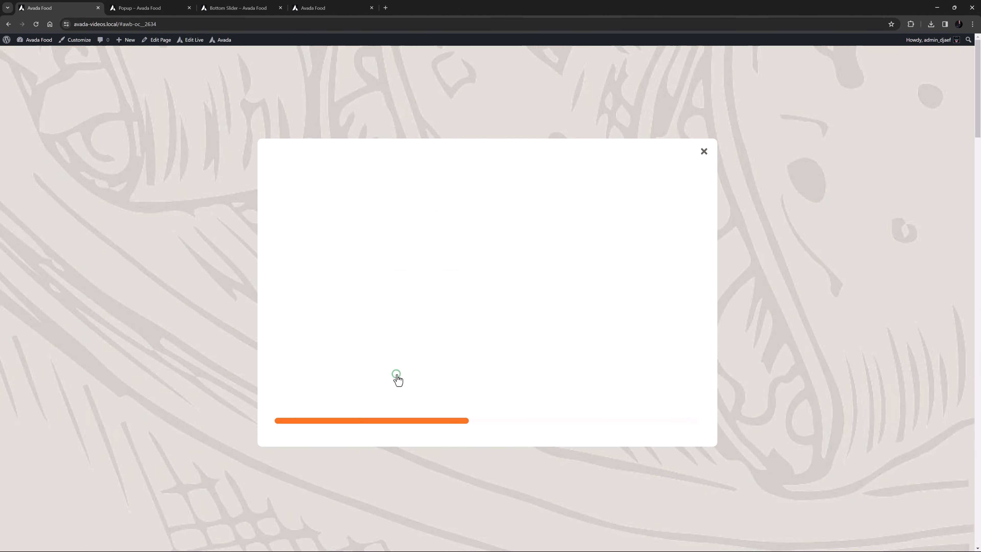
pyautogui.click(397, 384)
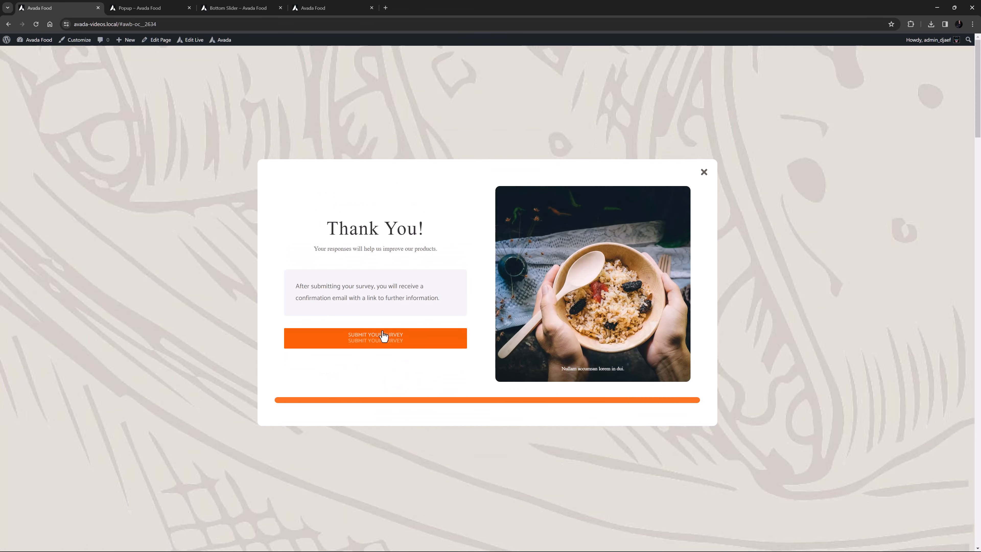
pyautogui.click(382, 337)
pyautogui.click(156, 236)
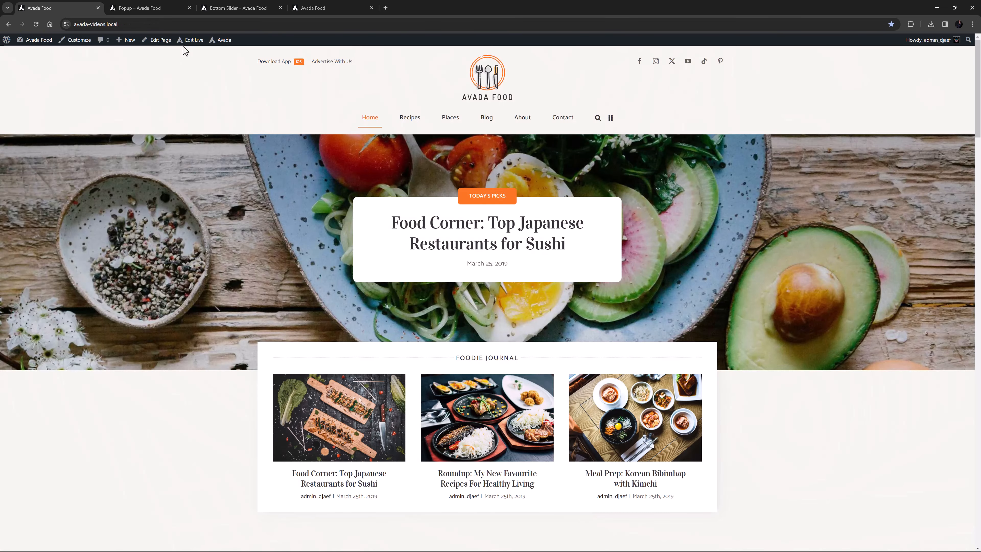
# Open the global header in the builder and open its top menu element for editing.
pyautogui.moveTo(185, 41)
pyautogui.keyDown('ctrl'); pyautogui.click(189, 70); pyautogui.keyUp('ctrl')
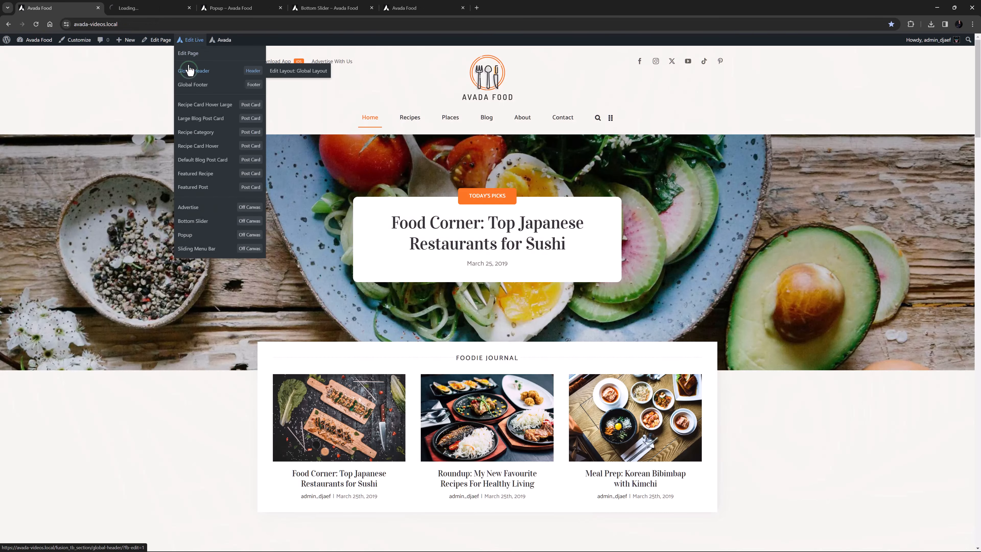
pyautogui.click(165, 10)
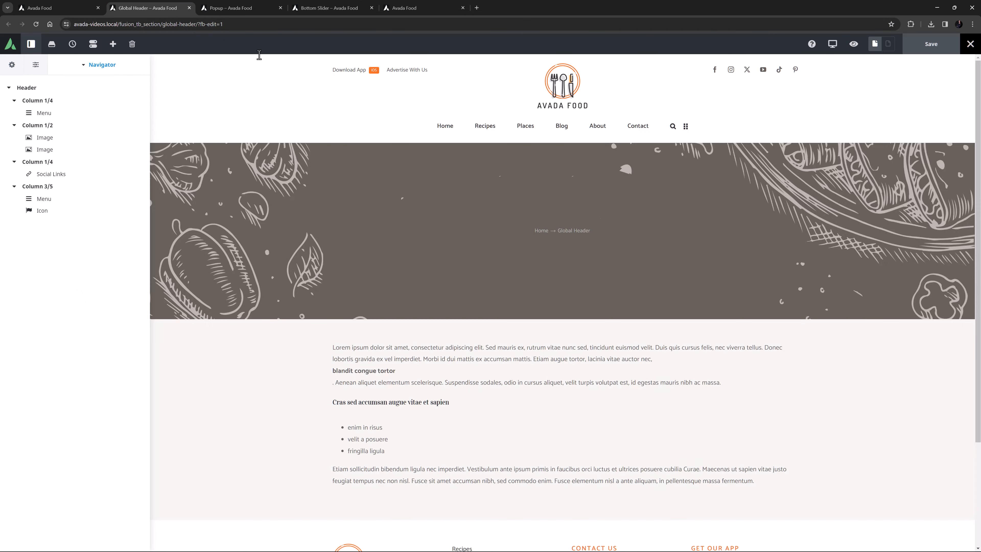
pyautogui.click(379, 73)
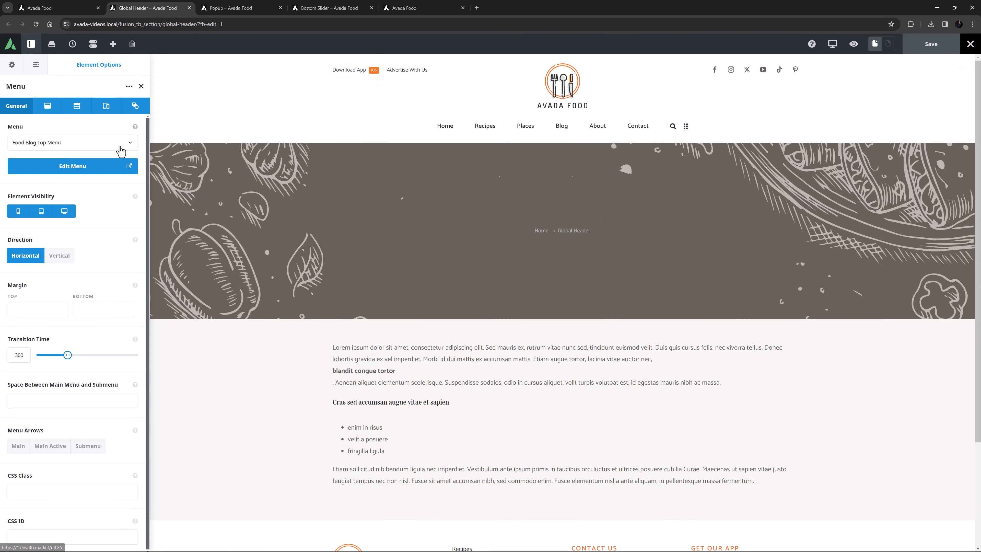
pyautogui.click(85, 170)
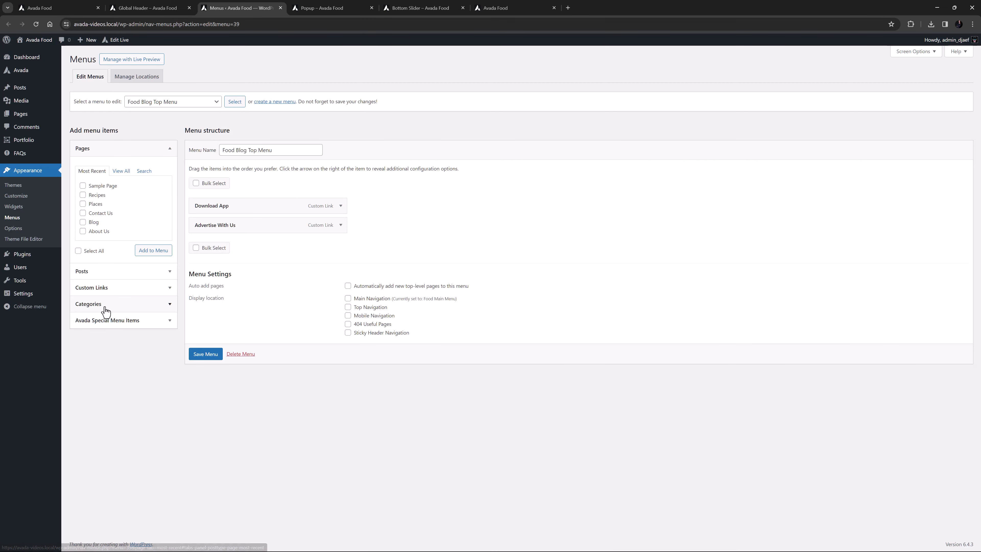
# Inspect the Avada Menu Options of the Advertise With Us menu item, then cancel the dialog.
pyautogui.click(109, 320)
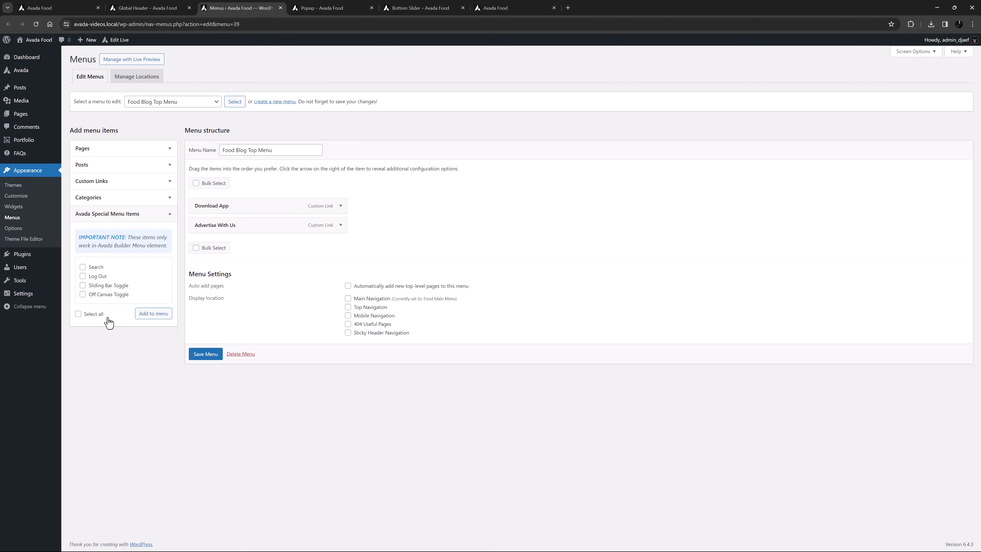
pyautogui.click(341, 225)
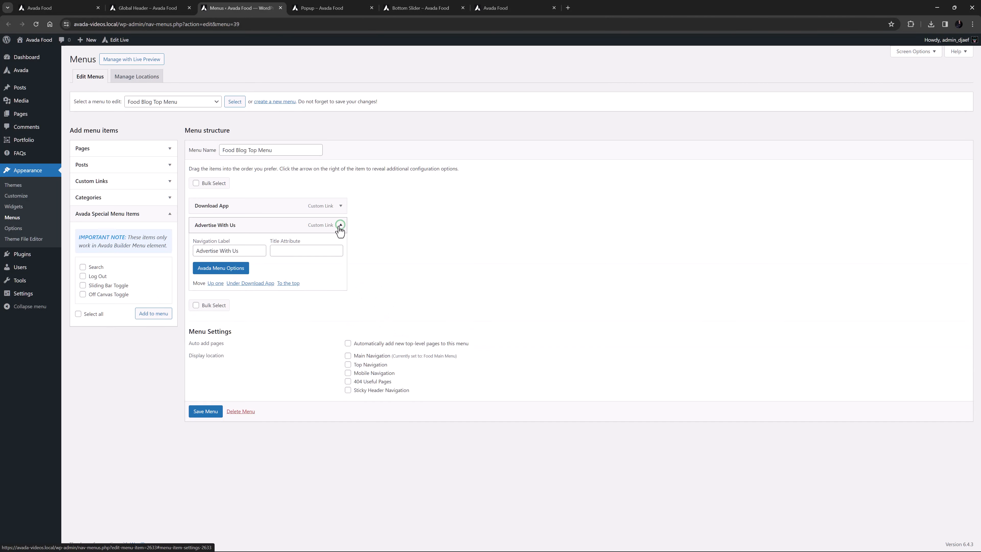
pyautogui.click(233, 271)
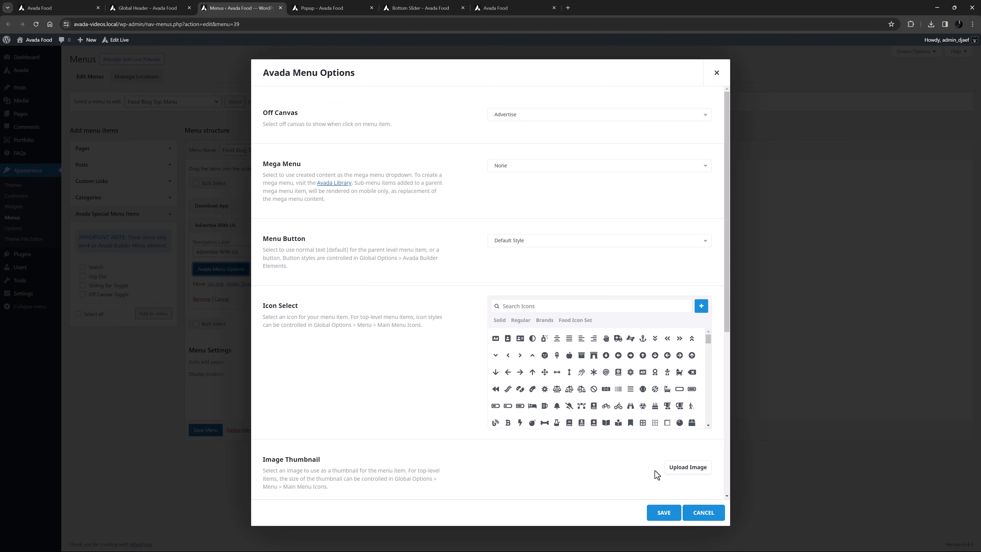
pyautogui.click(697, 513)
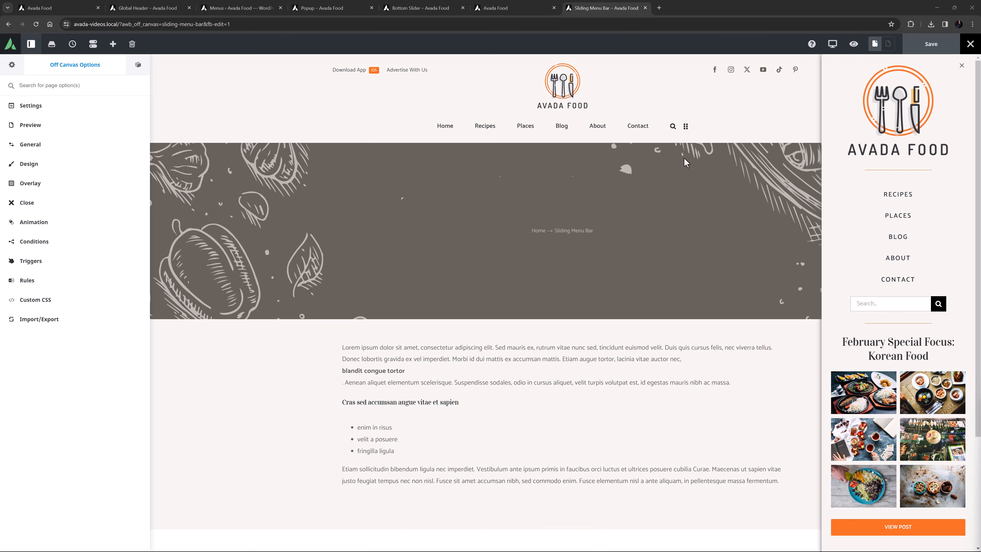
# Set the header's grid icon link to the Toggle Off Canvas dynamic content and save the header.
pyautogui.click(142, 7)
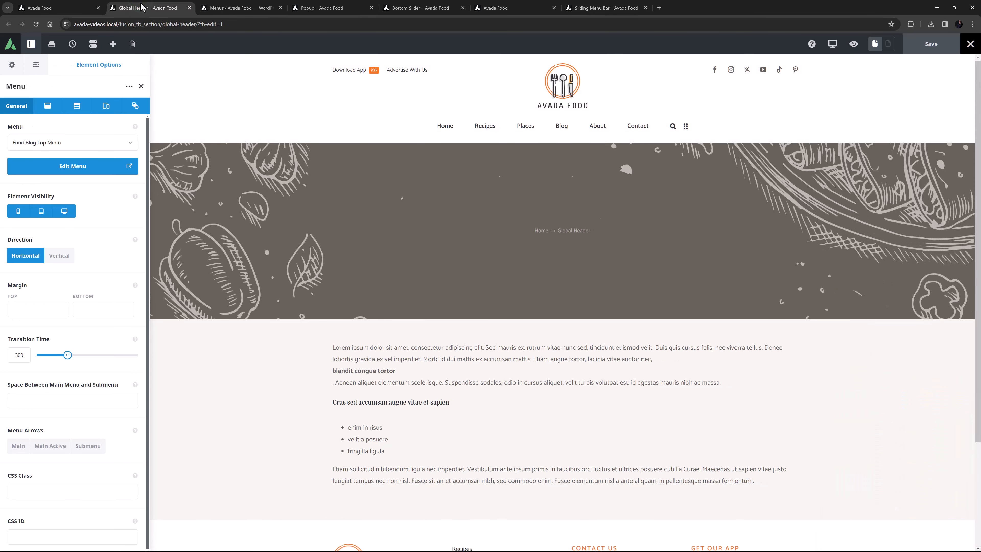
pyautogui.click(681, 128)
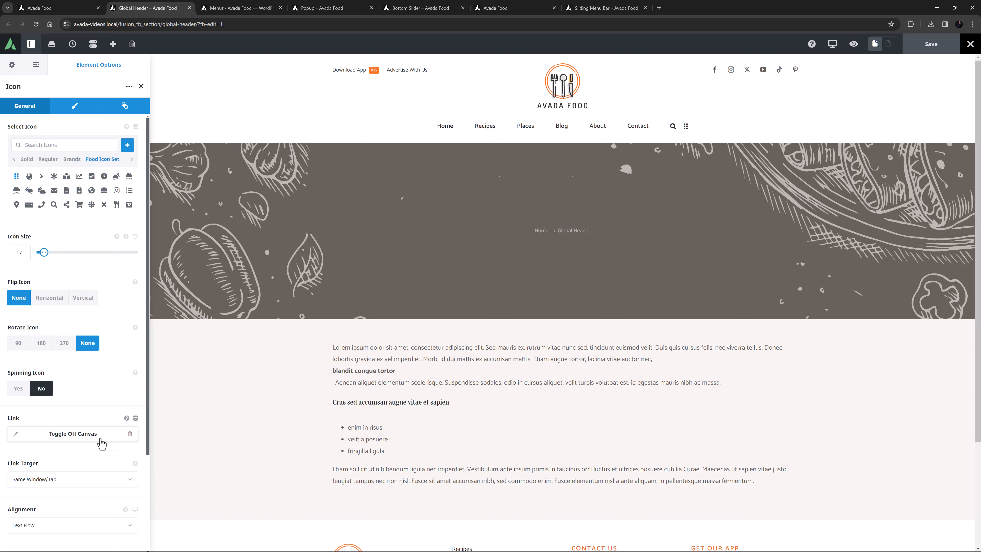
pyautogui.click(130, 434)
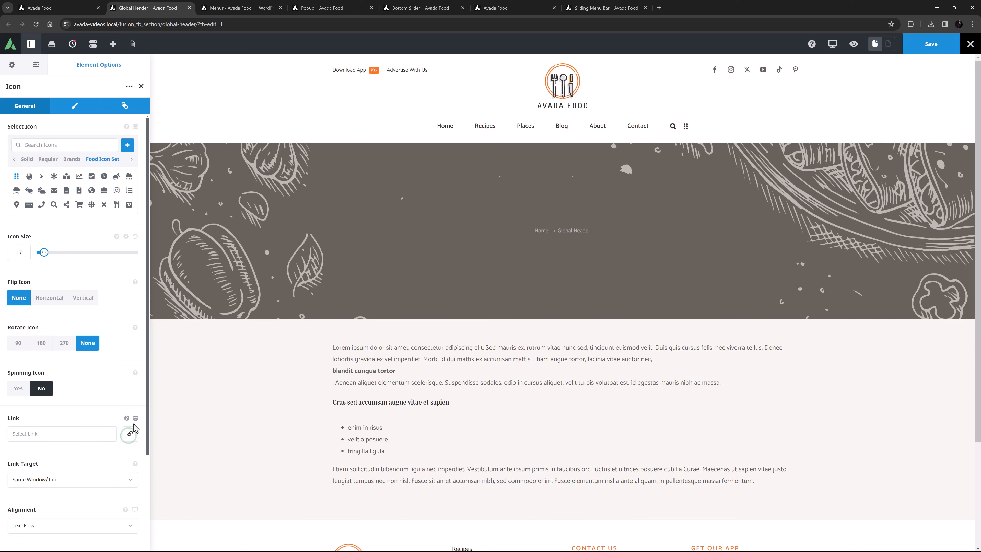
pyautogui.click(135, 419)
pyautogui.scroll(-3, 101, 503)
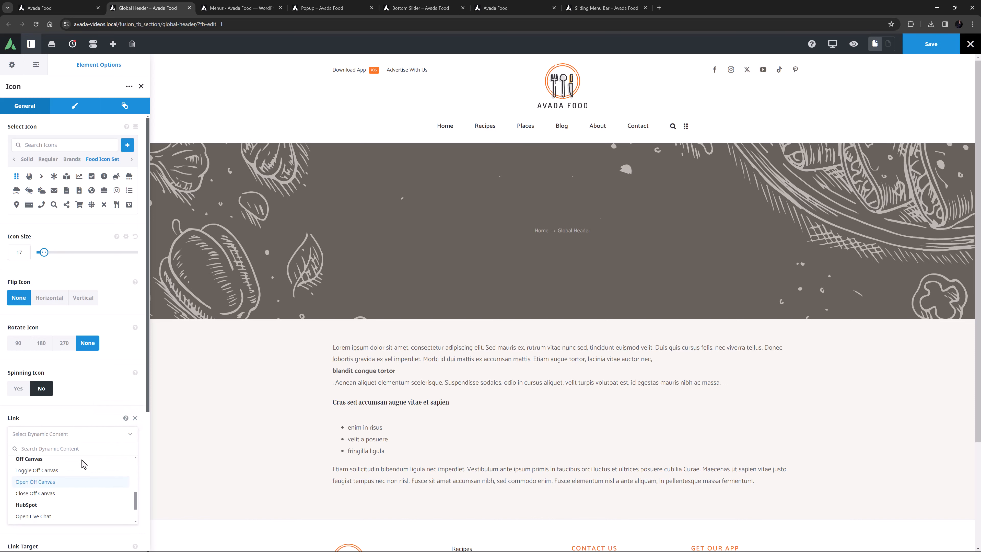
pyautogui.click(66, 470)
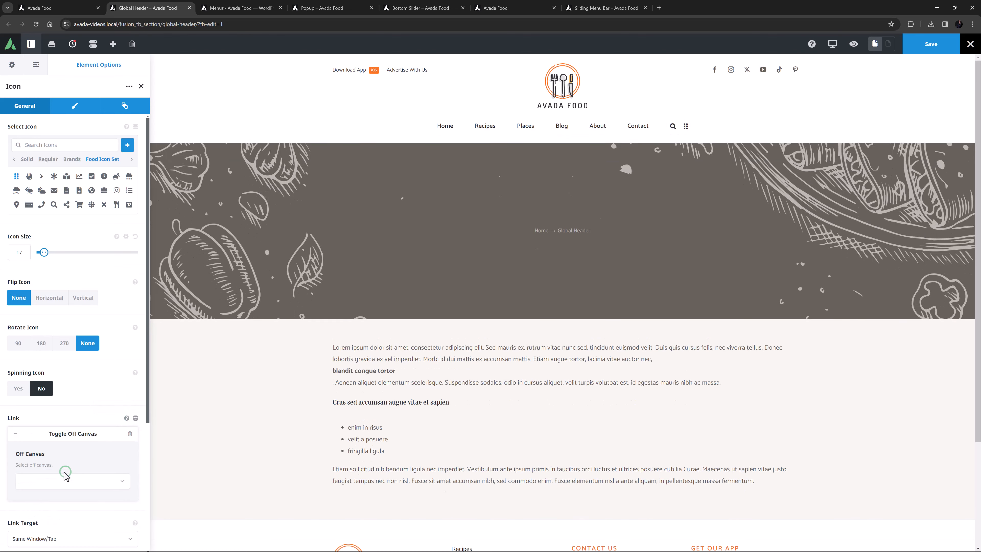
pyautogui.click(16, 435)
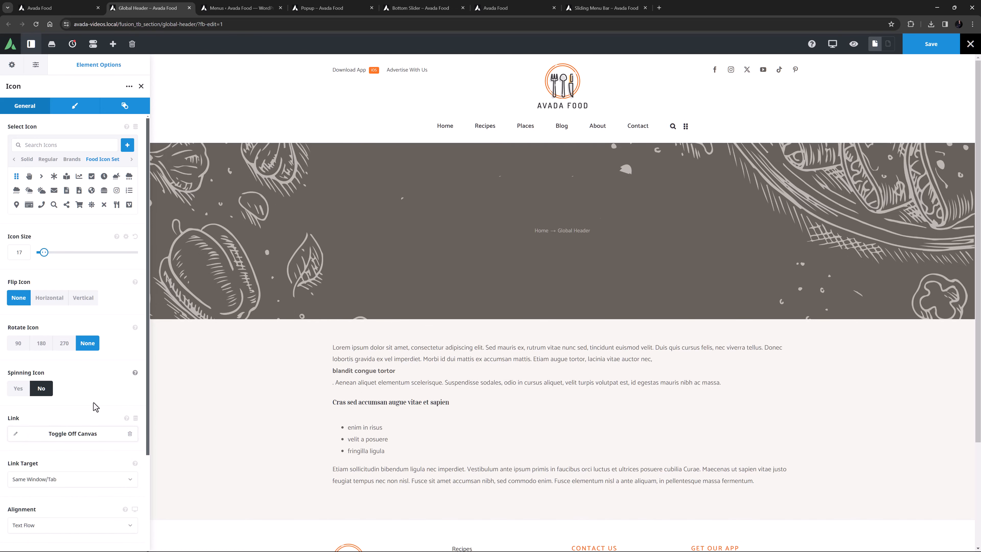
pyautogui.click(923, 53)
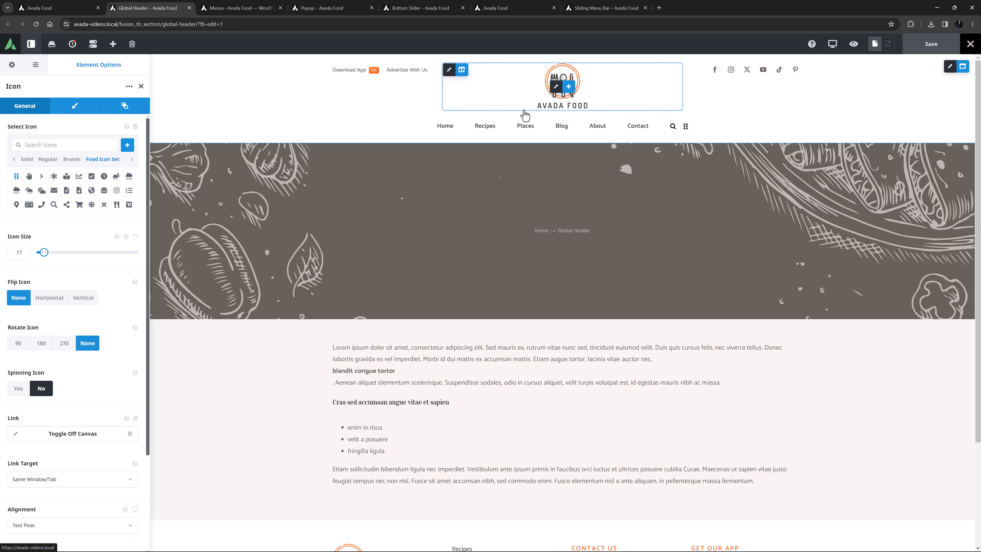
# Add rendering logic to the header menu column so it shows only when Device Type equals Mobile & Tablet, and save.
pyautogui.click(435, 124)
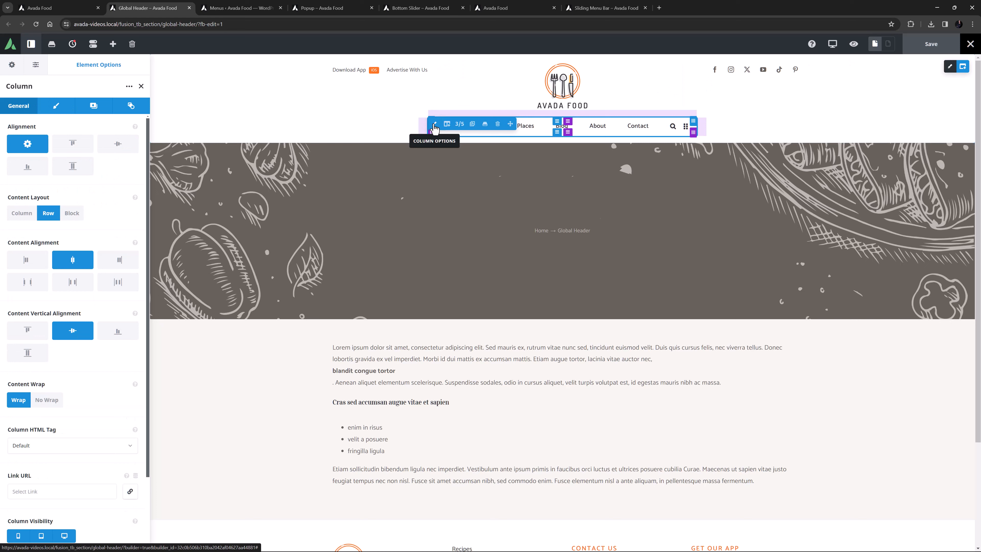
pyautogui.click(129, 108)
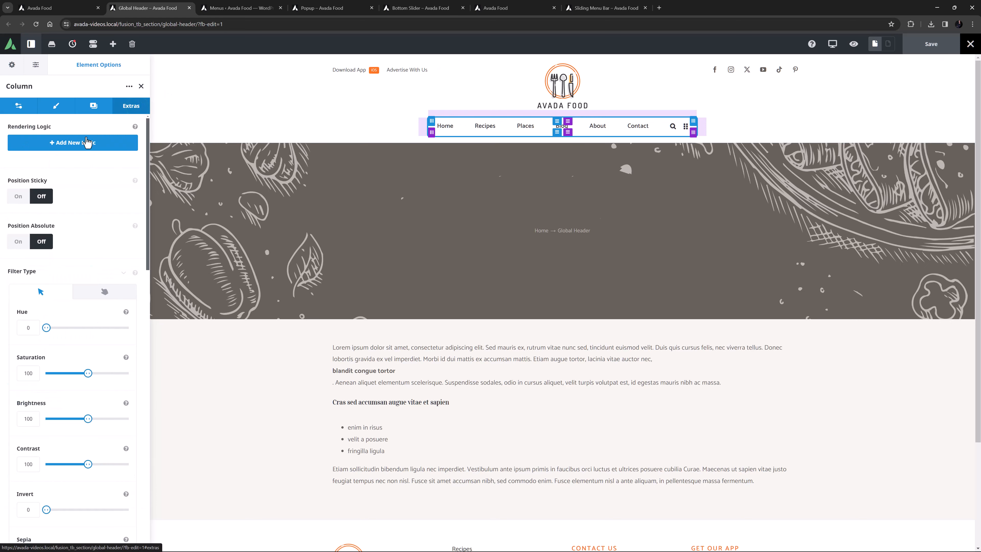
pyautogui.click(87, 143)
pyautogui.click(62, 189)
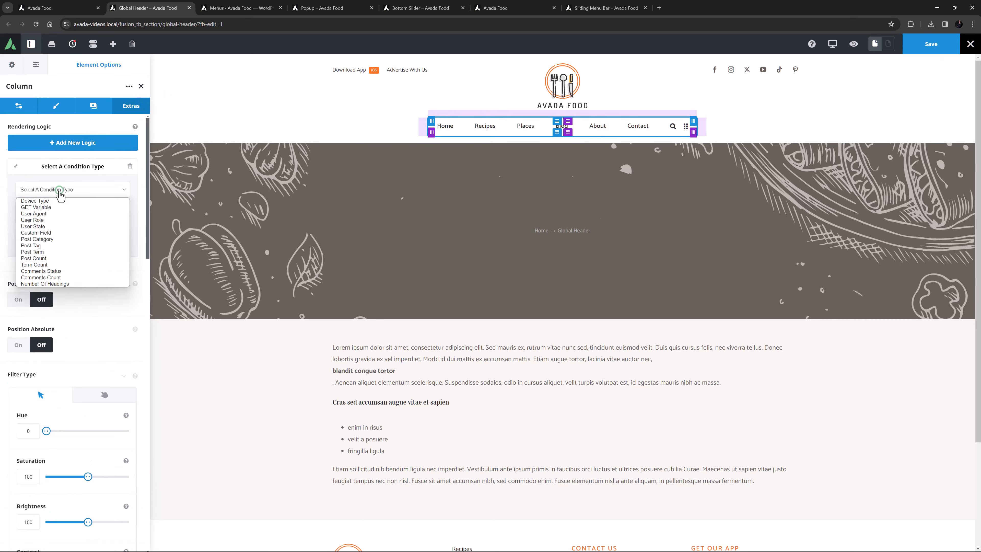
pyautogui.click(55, 201)
pyautogui.click(51, 226)
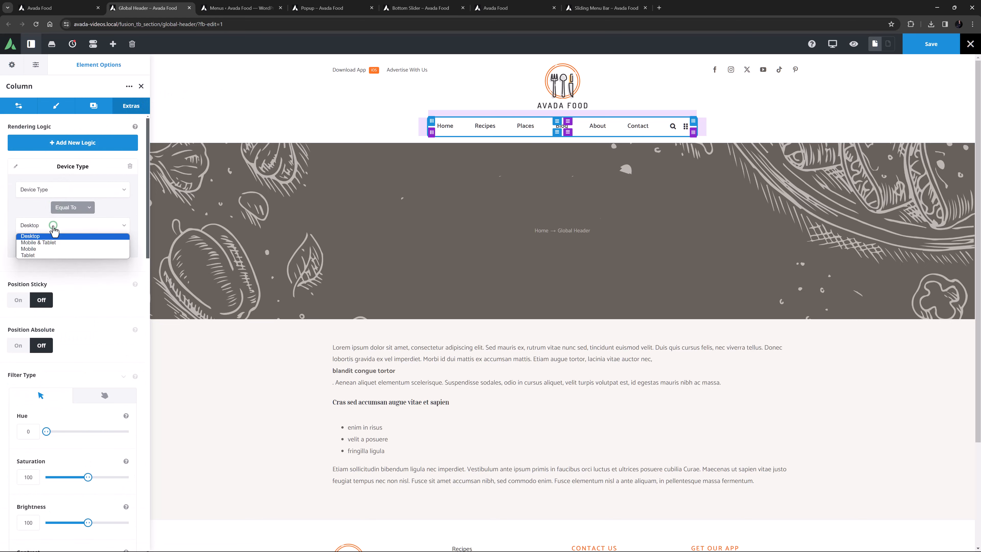
pyautogui.click(54, 243)
pyautogui.click(940, 51)
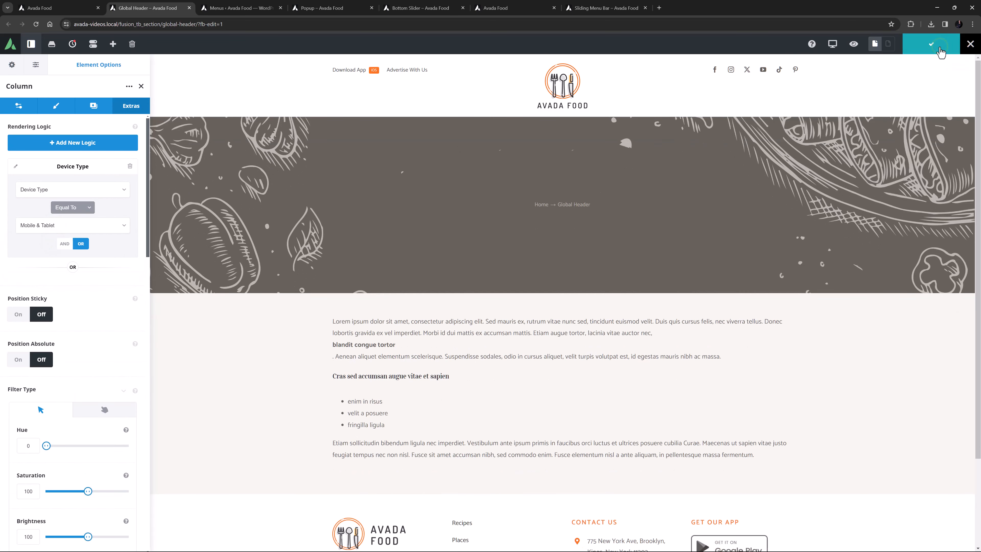
# In the Sliding Menu Bar triggers, enable Time On Page with a duration of 2.
pyautogui.click(608, 8)
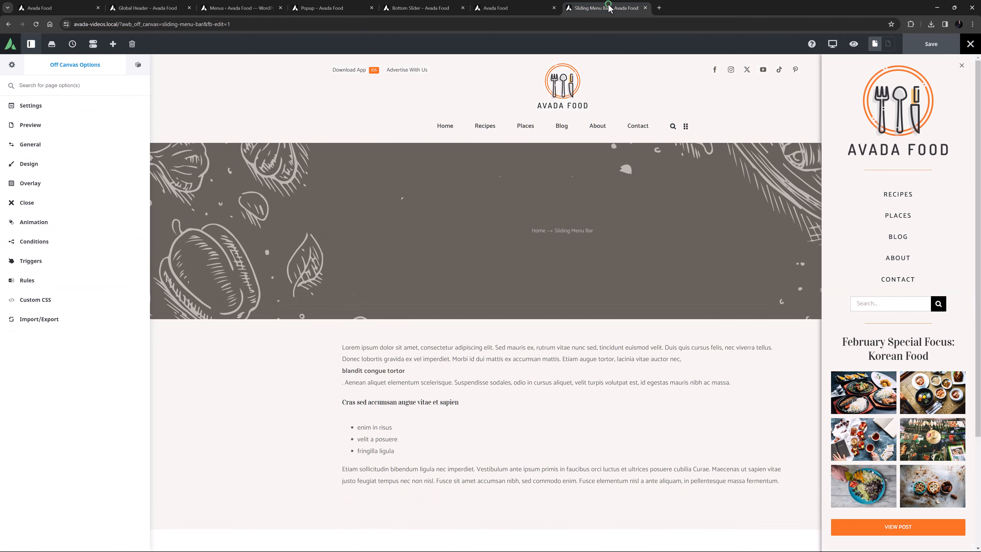
pyautogui.click(13, 260)
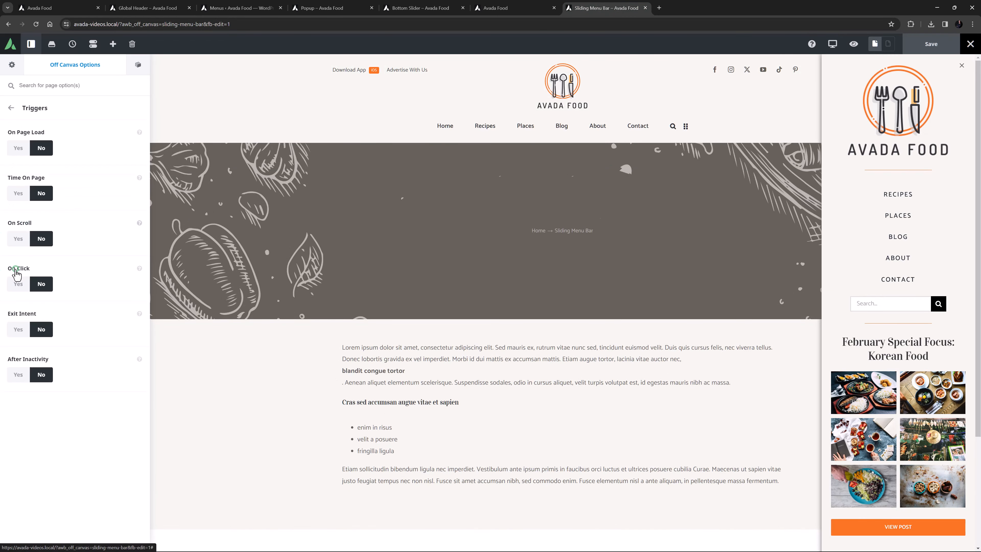
pyautogui.click(18, 193)
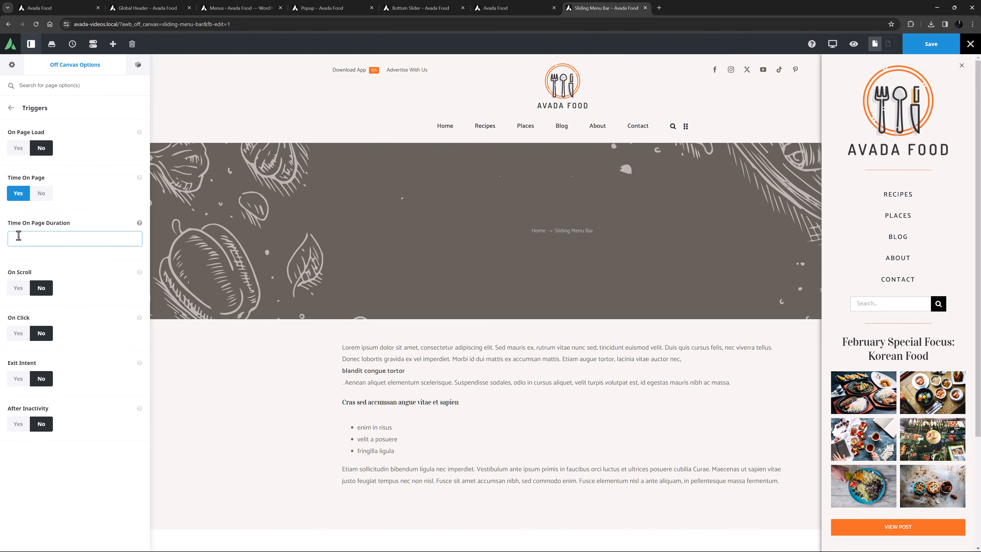
pyautogui.write('2')
pyautogui.click(12, 107)
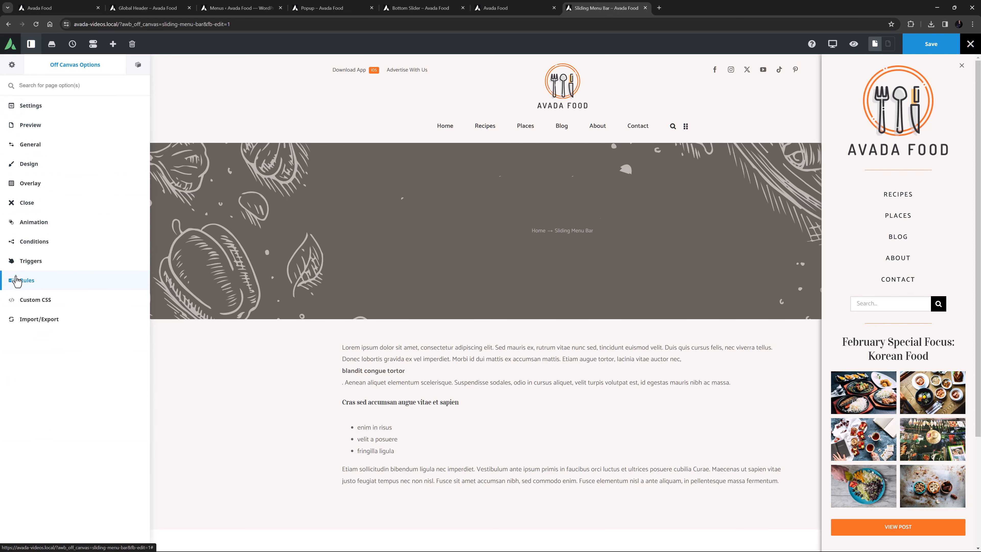
# Limit the Sliding Menu Bar rules to the Desktop device and save the off-canvas.
pyautogui.click(17, 280)
pyautogui.click(18, 382)
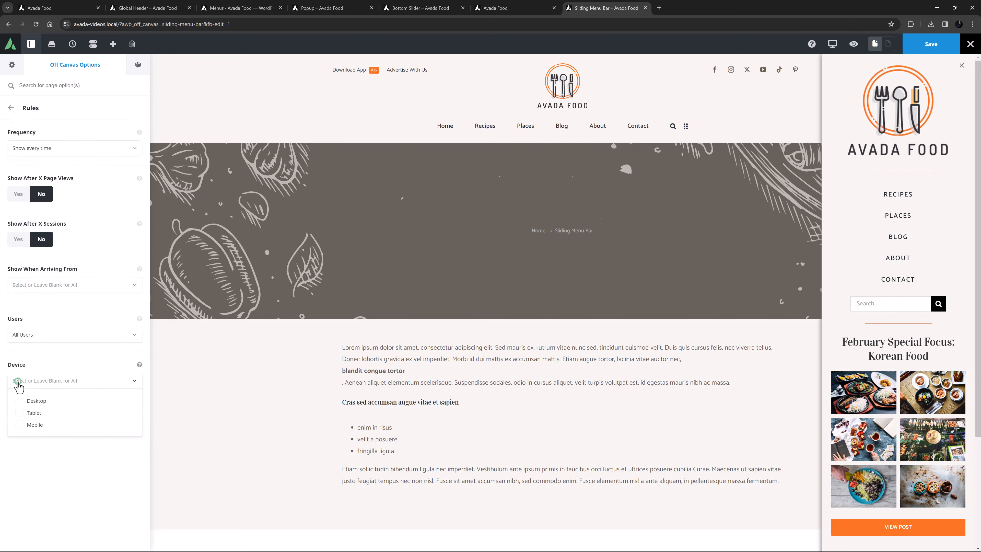
pyautogui.click(19, 401)
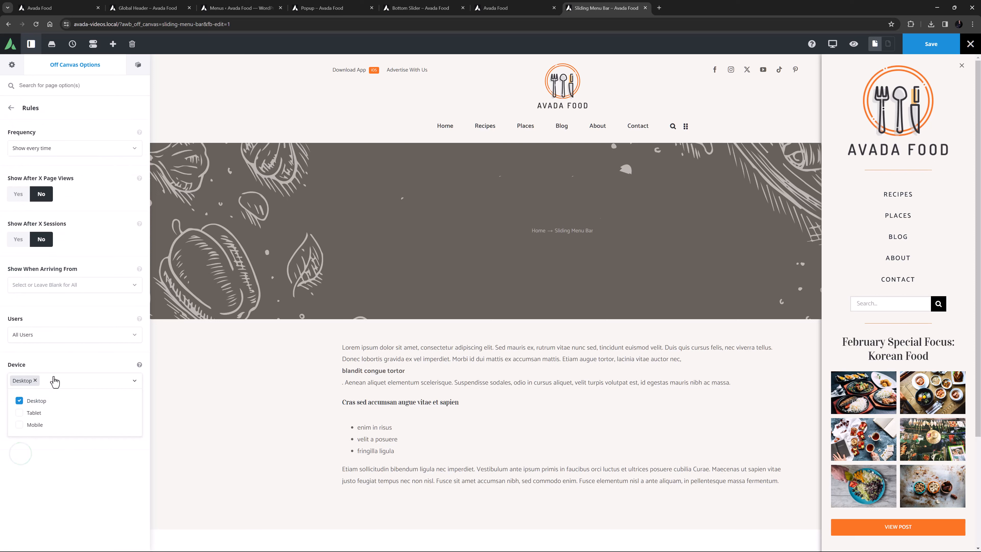
pyautogui.click(134, 380)
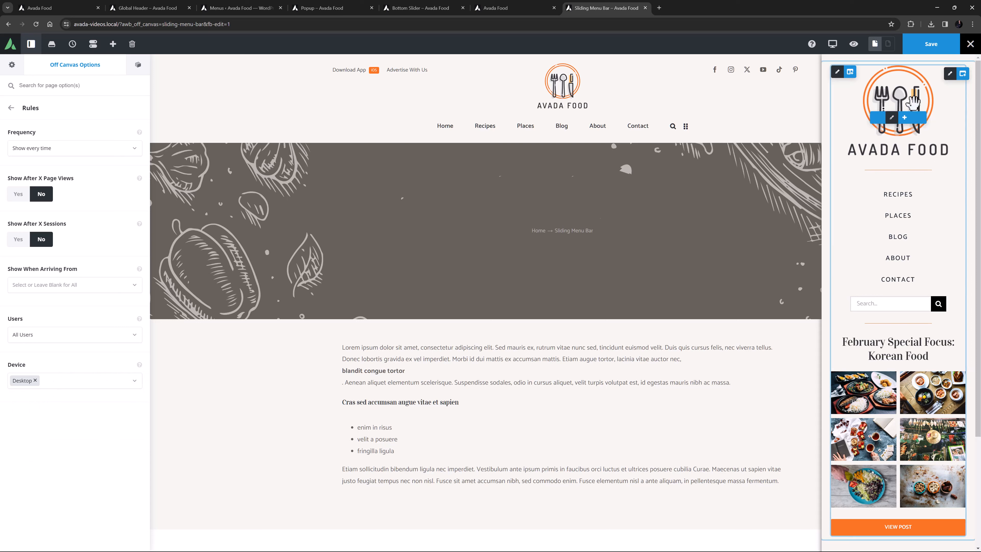
pyautogui.click(932, 48)
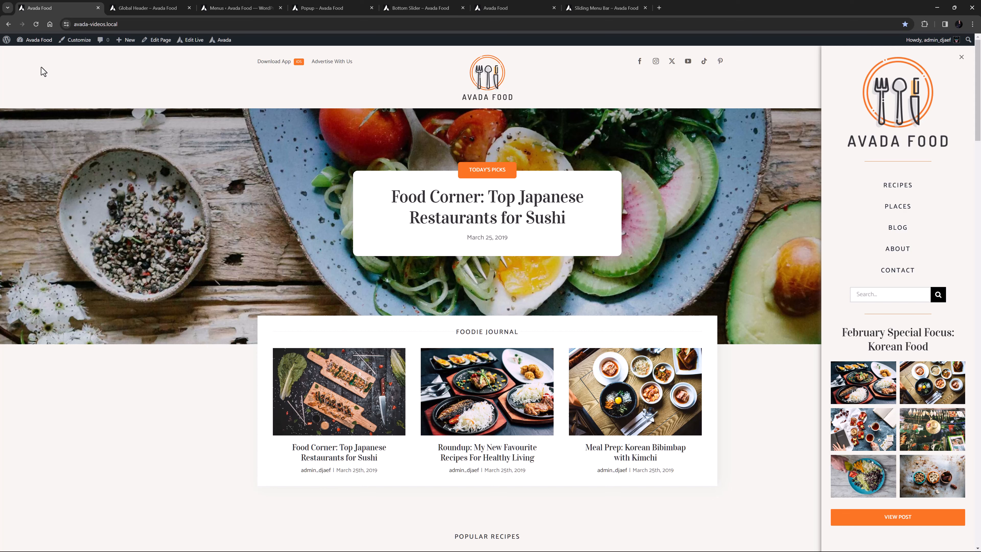
pyautogui.moveTo(54, 13)
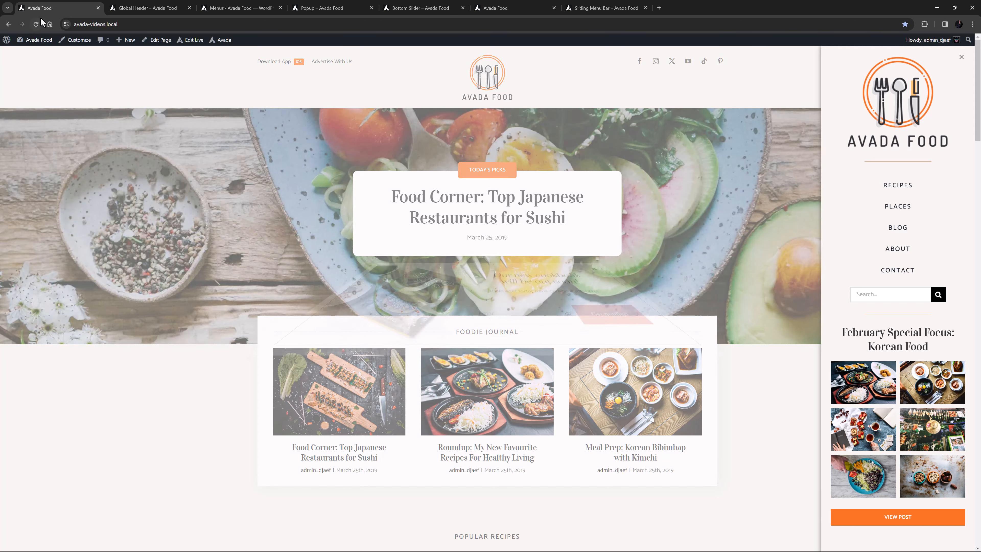